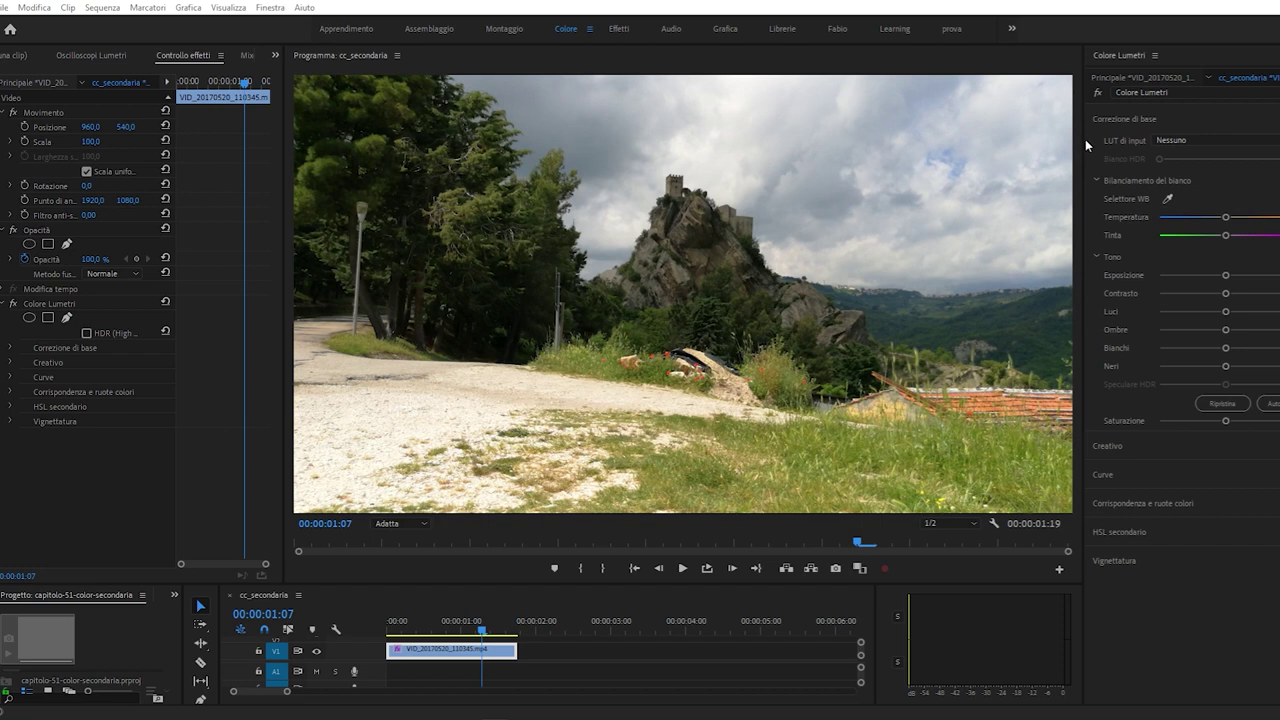
Give the program monitor a little more room, then raise and undo the clip's contrast
drag(1084, 141, 1093, 141)
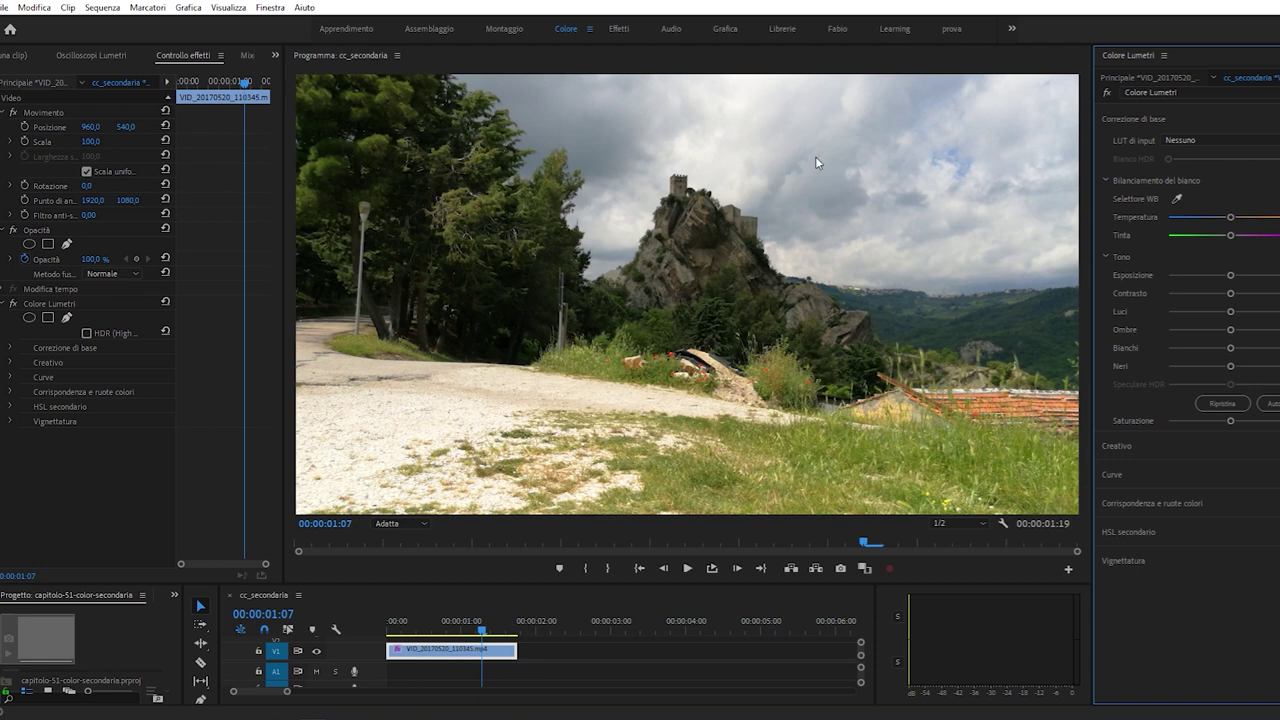
mouse_move(1230, 293)
mouse_down()
mouse_move(1253, 293)
mouse_move(1279, 345)
mouse_move(1276, 330)
mouse_up()
key(ctrl+z)
key(ctrl+z)
Widen the Lumetri Color panel, collapse Correzione di base, and expand then collapse Curve
drag(1091, 160, 914, 165)
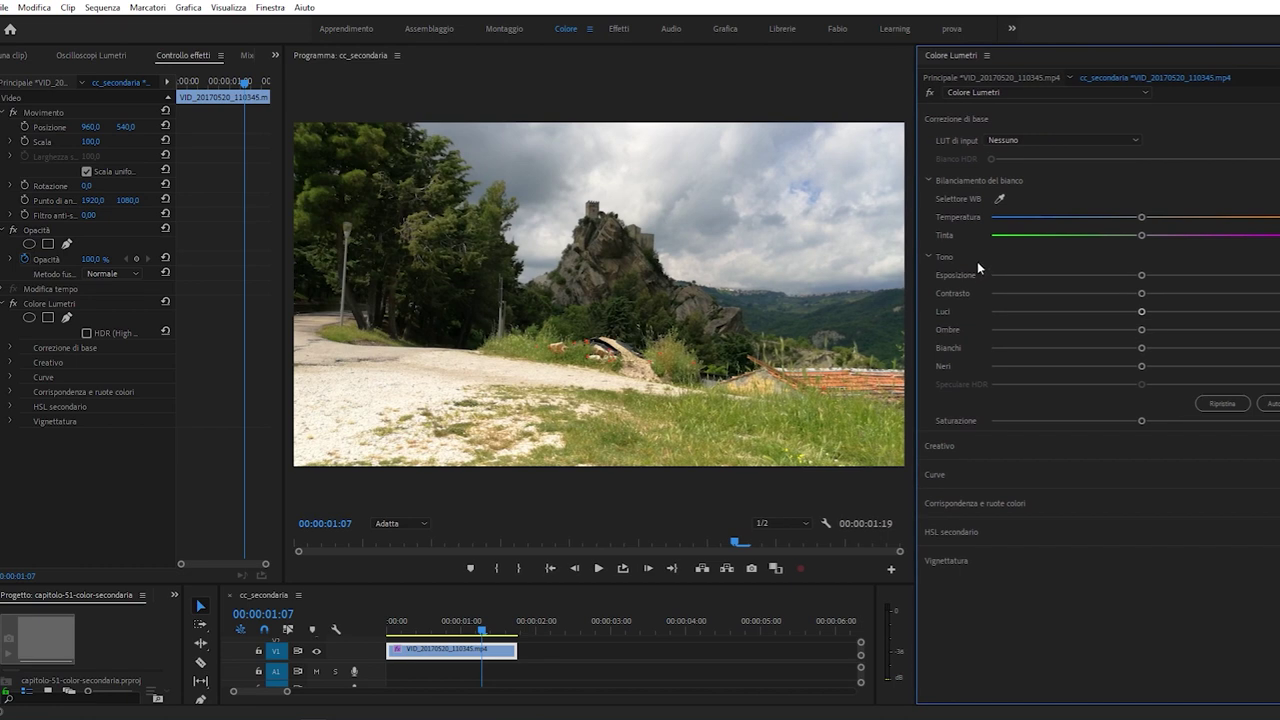
click(977, 124)
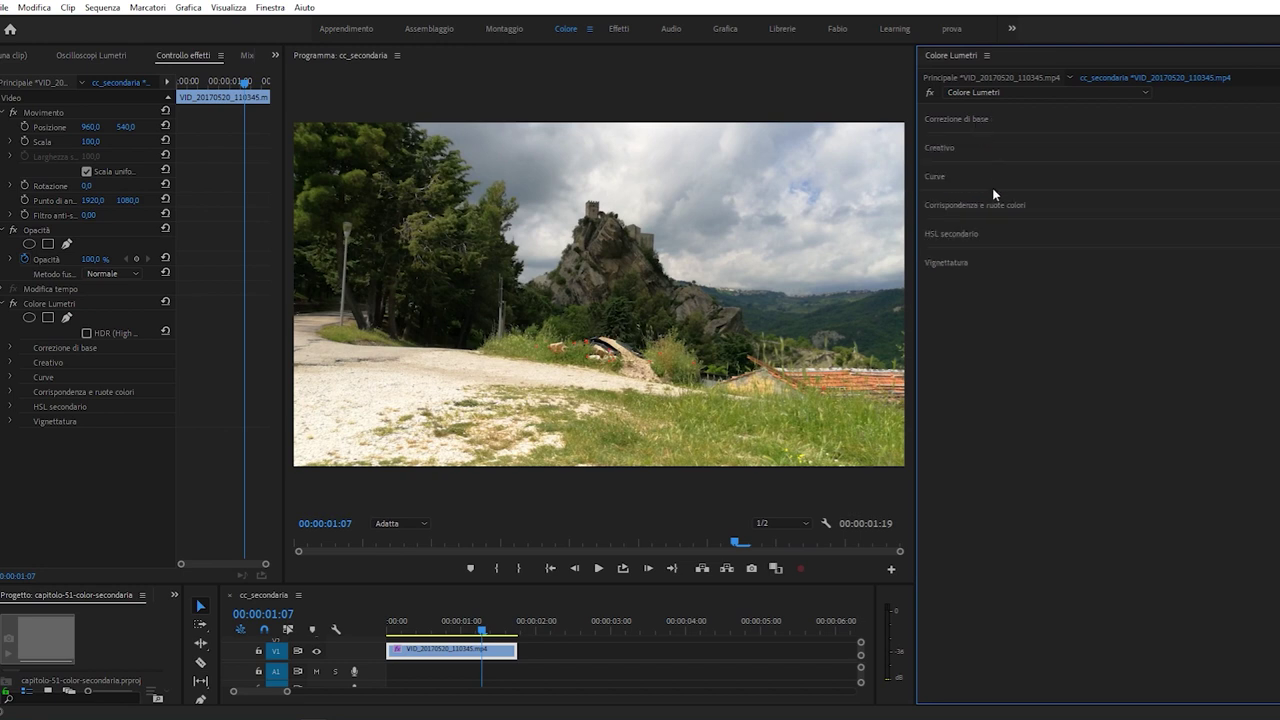
click(973, 174)
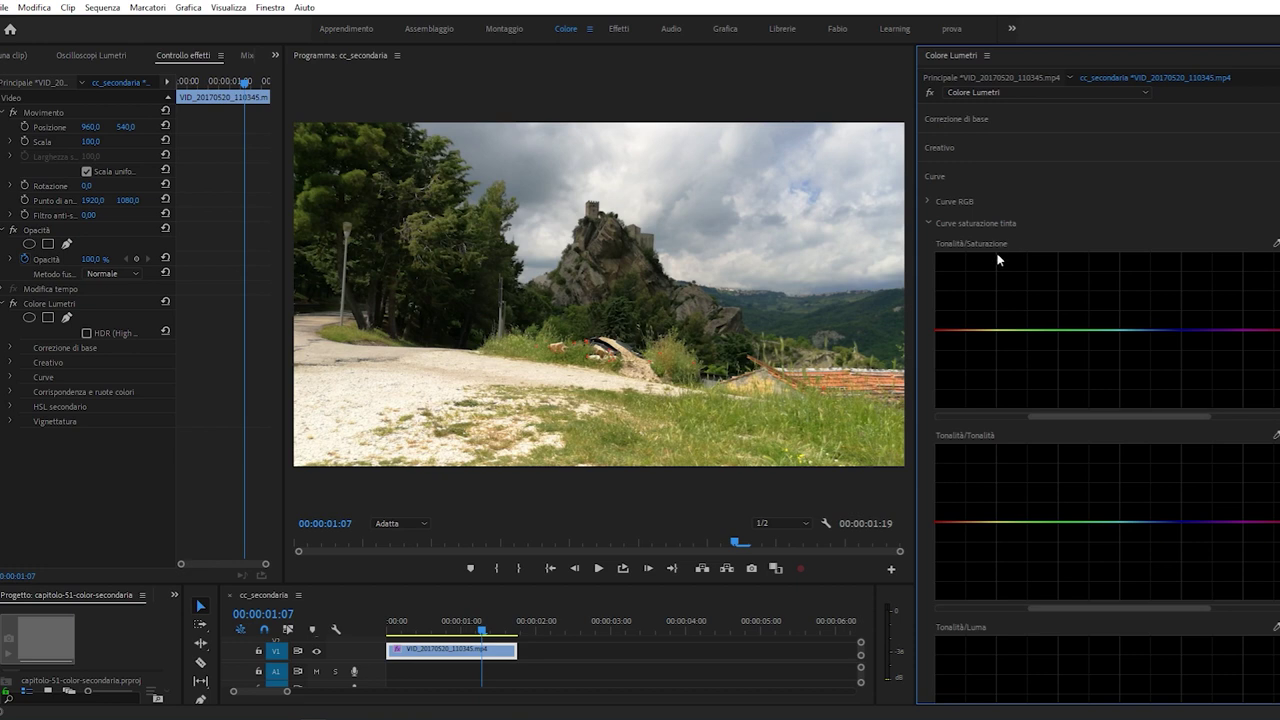
scroll(1017, 305, down, 3)
scroll(1017, 305, down, 2)
scroll(1017, 305, down, 2)
scroll(1017, 305, up, 3)
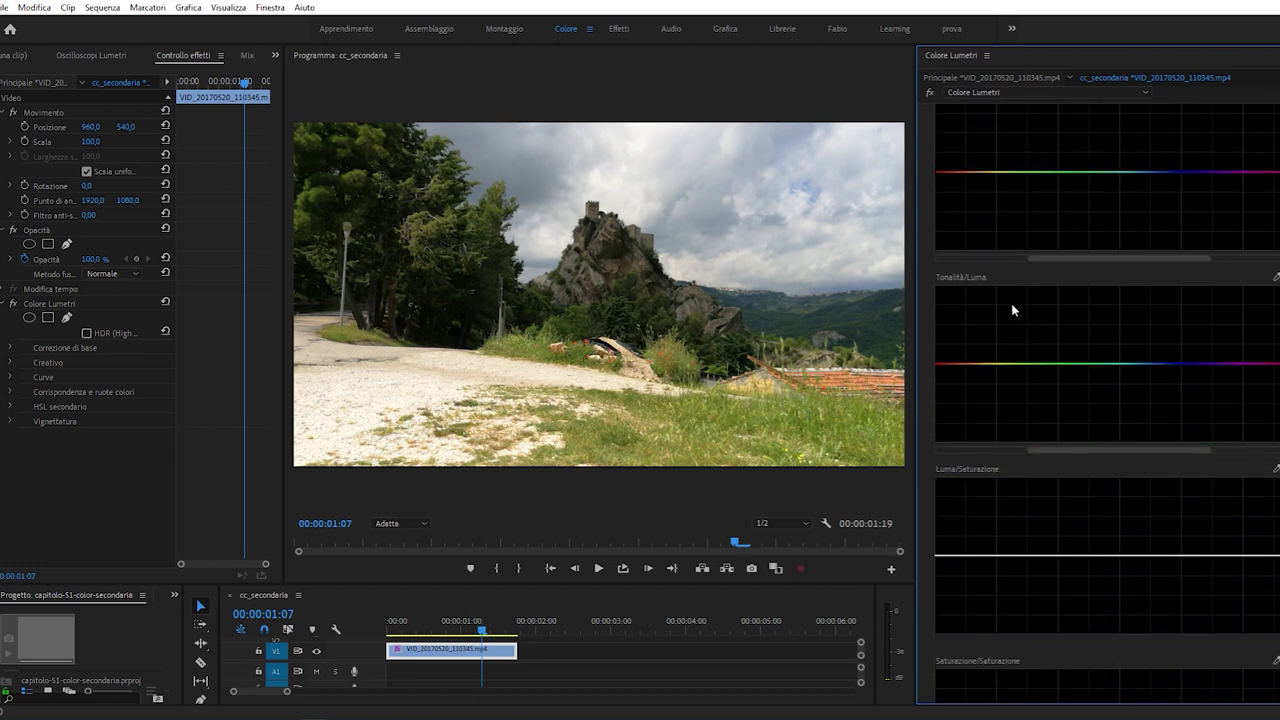
scroll(988, 260, up, 5)
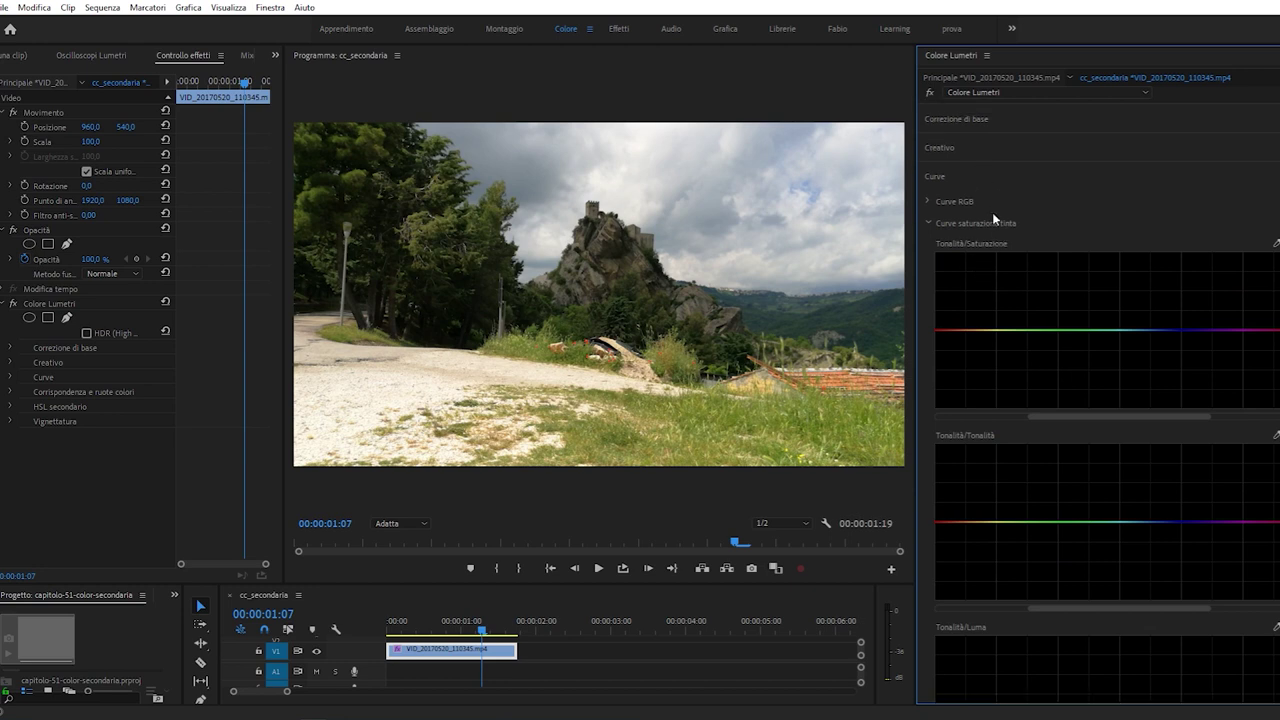
click(986, 182)
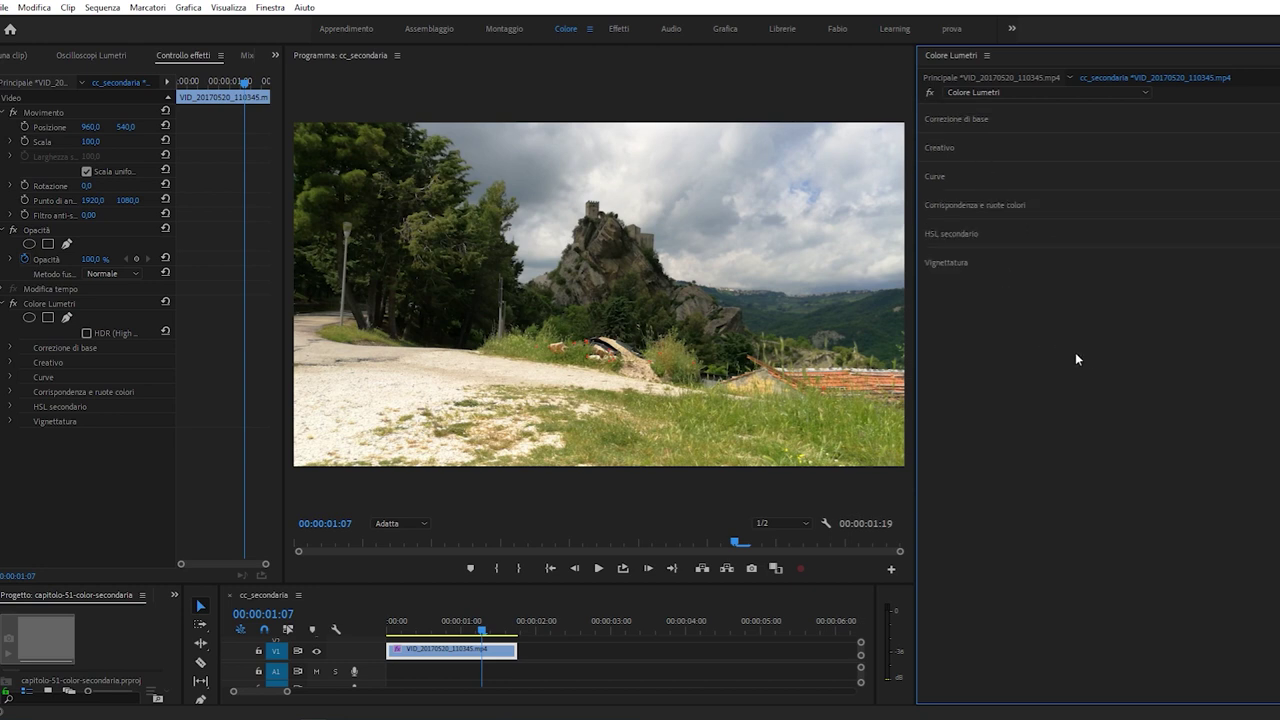
click(976, 177)
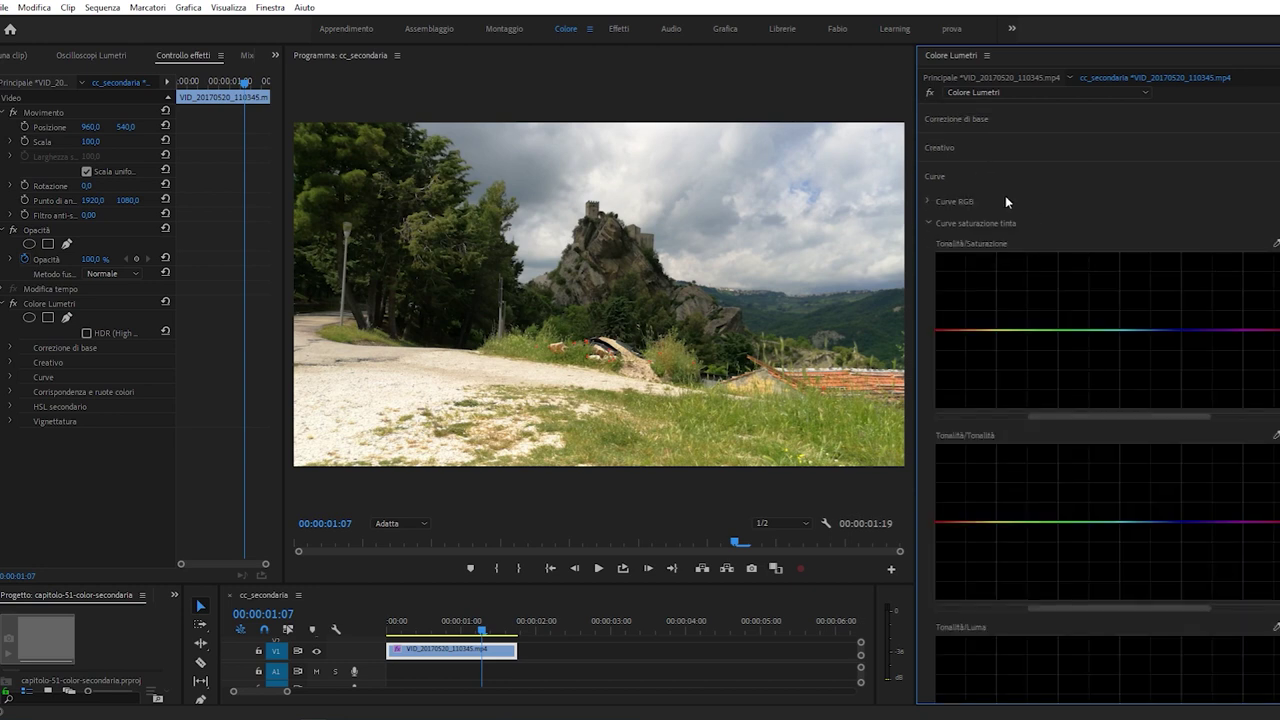
click(983, 177)
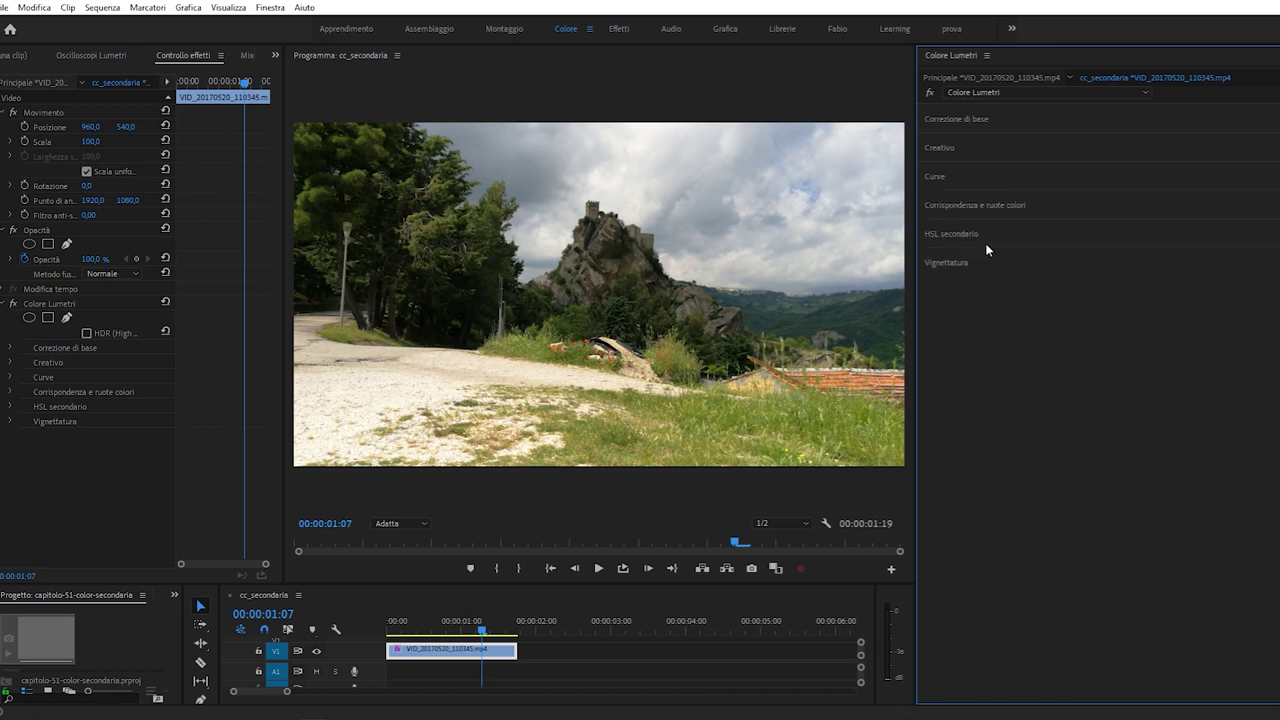
Expand HSL secondario and set the key to the blue swatch after trying cyan
click(1019, 238)
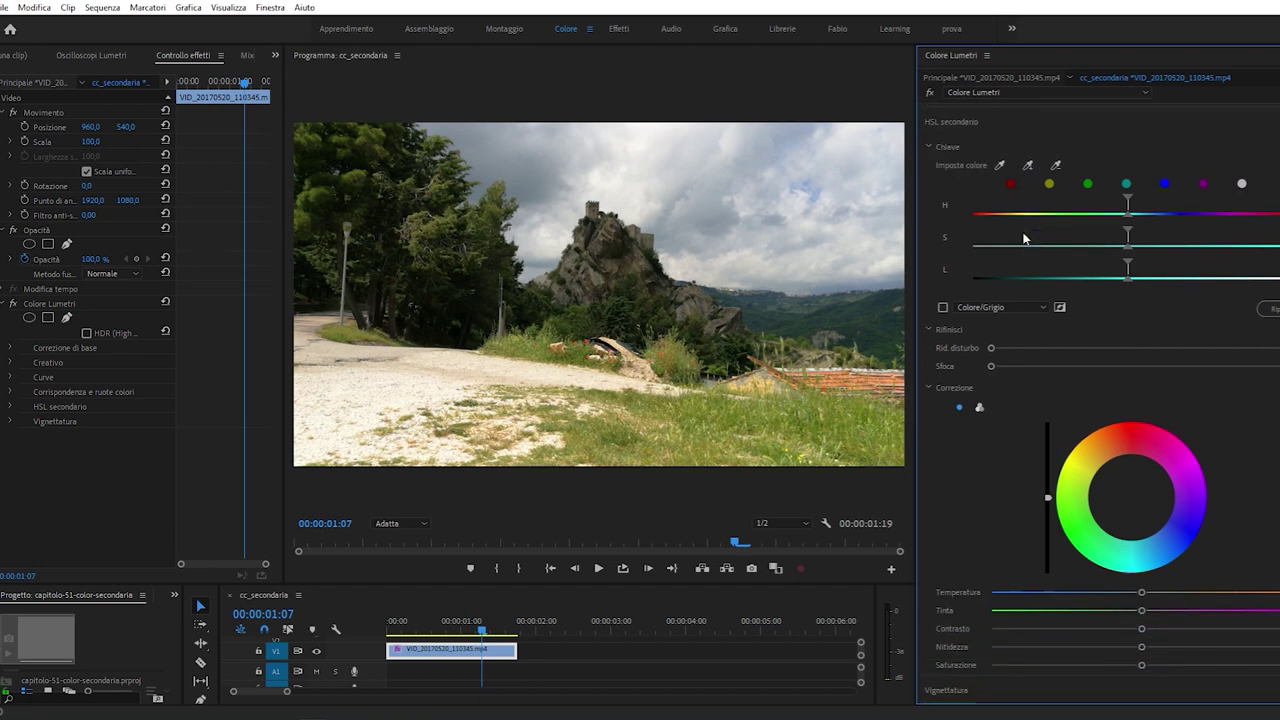
scroll(1023, 238, up, 2)
scroll(1020, 242, up, 2)
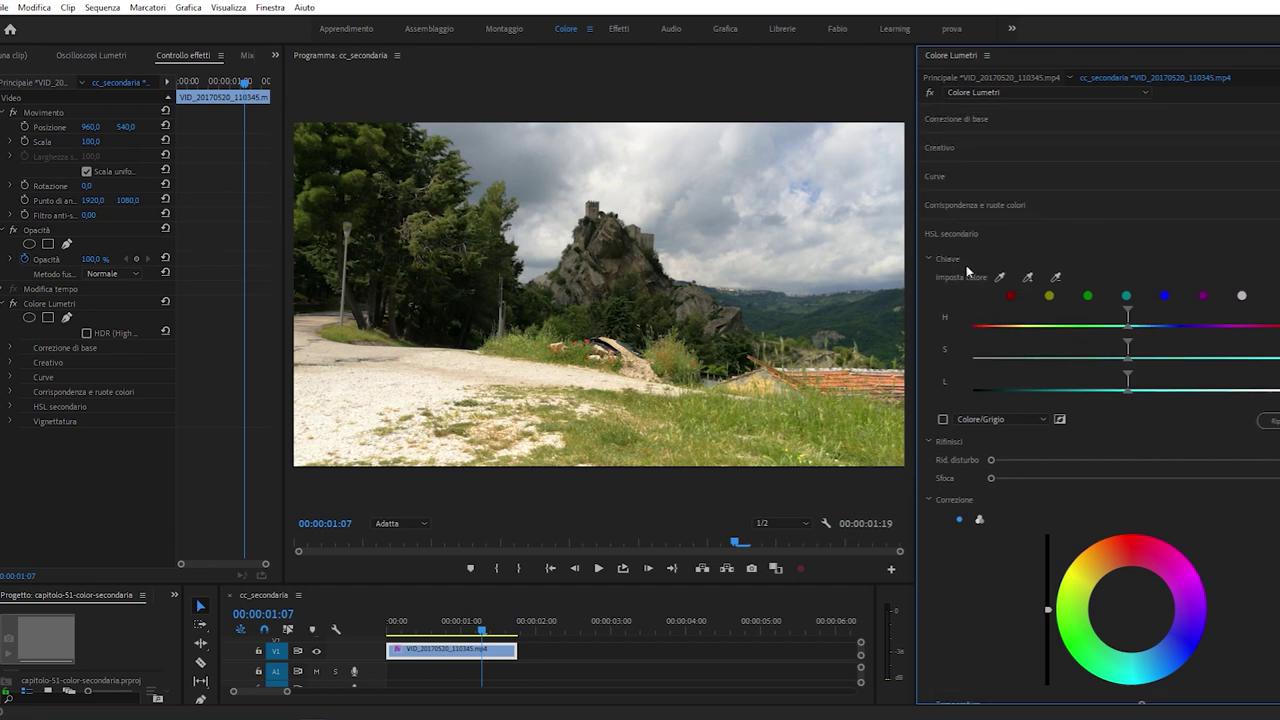
scroll(1050, 256, down, 3)
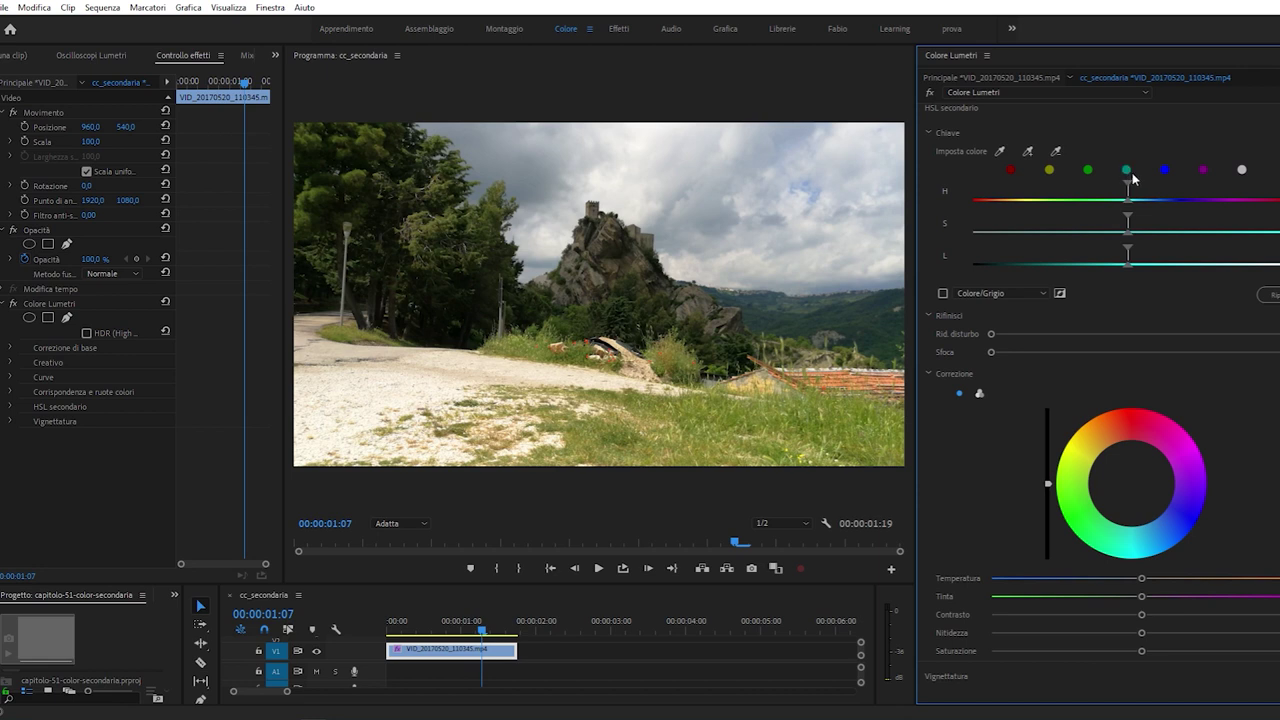
click(1125, 171)
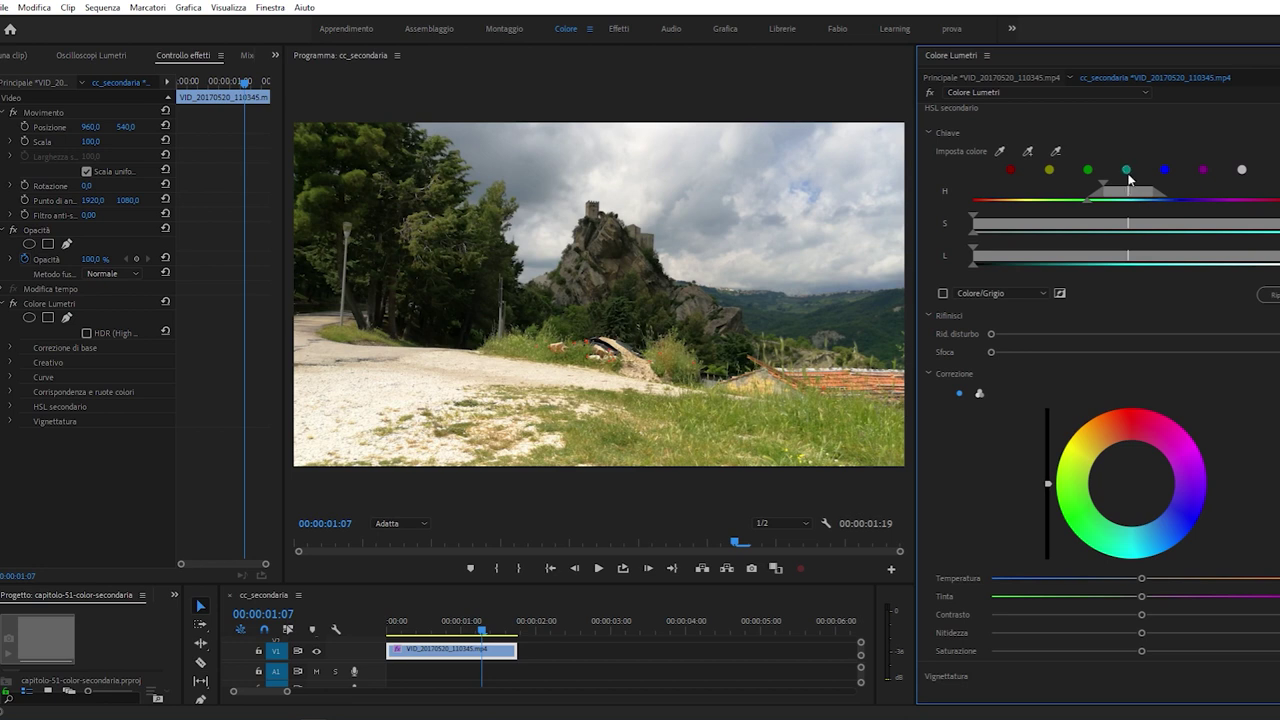
click(1165, 172)
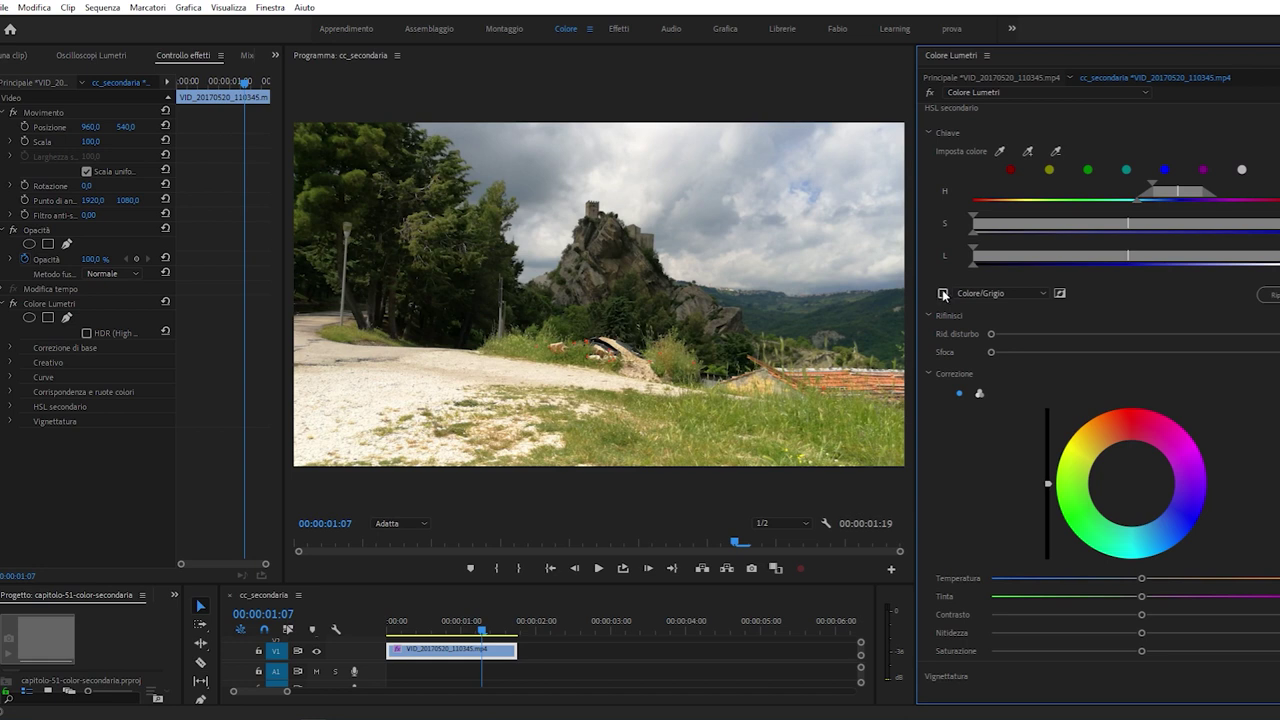
Enable the Colore/Grigio preview, shift the hue range toward green, and narrow the lightness range
click(943, 294)
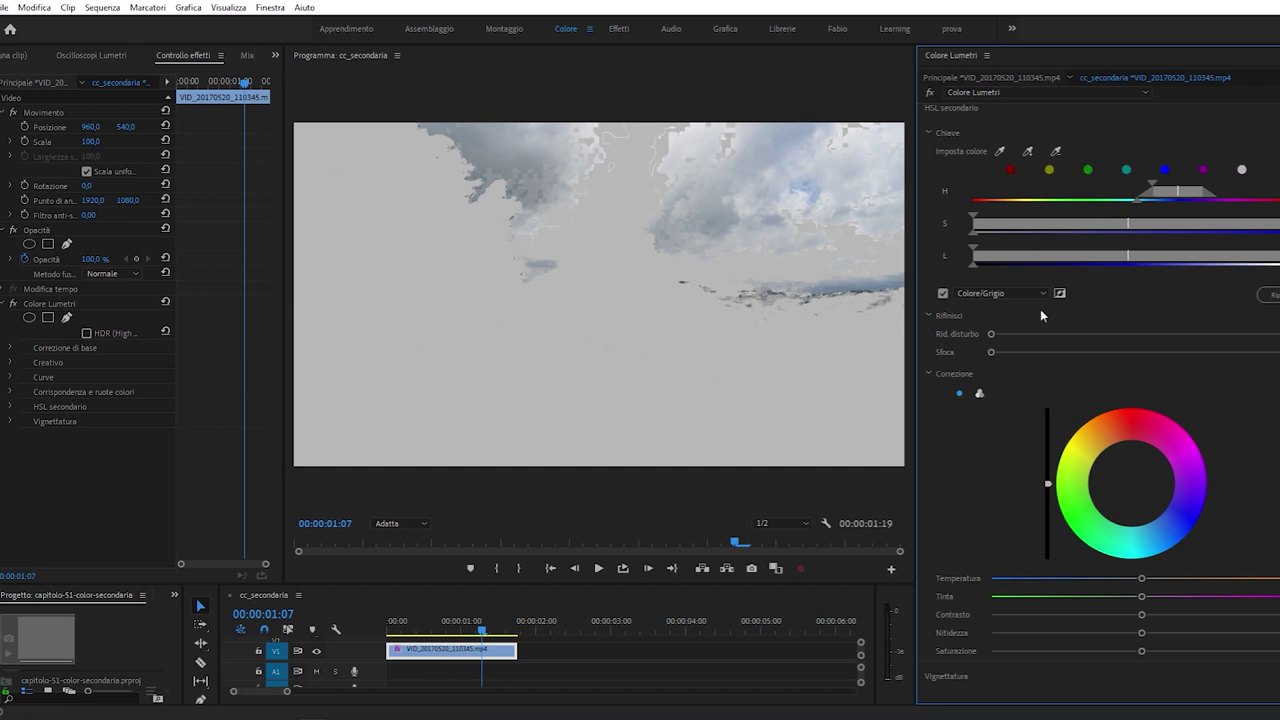
drag(1180, 191, 1095, 198)
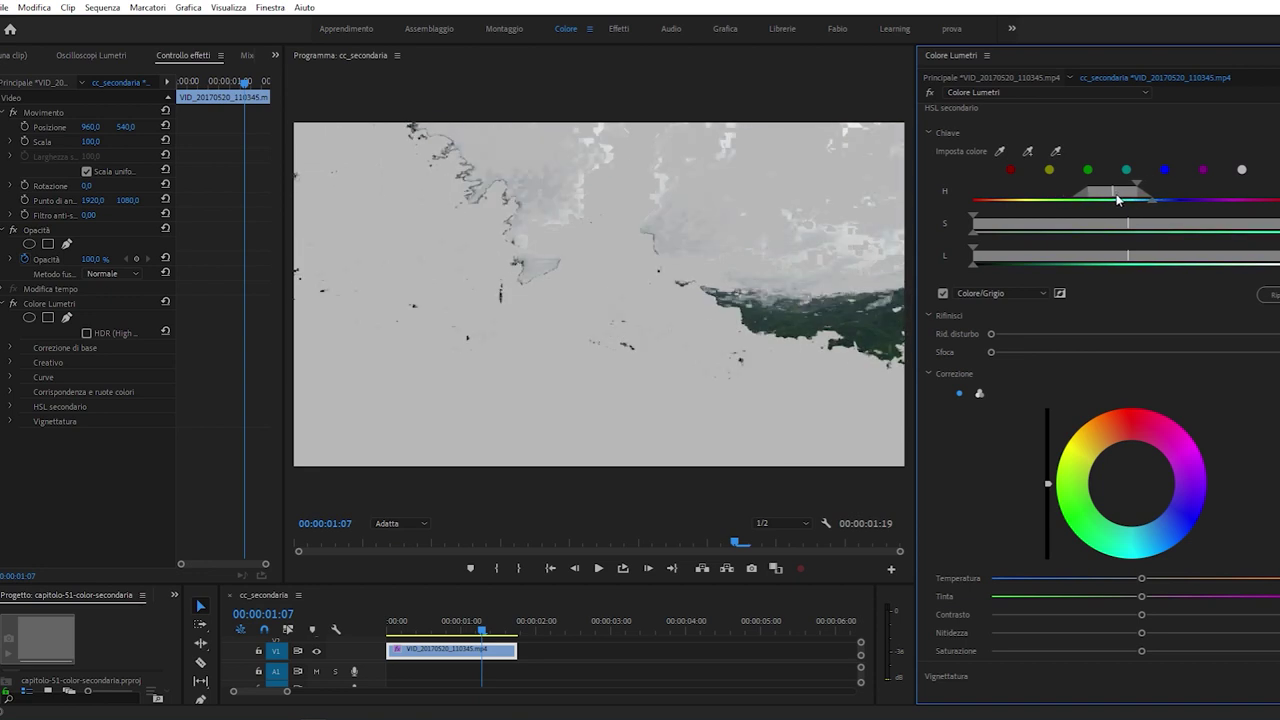
drag(1095, 198, 1084, 198)
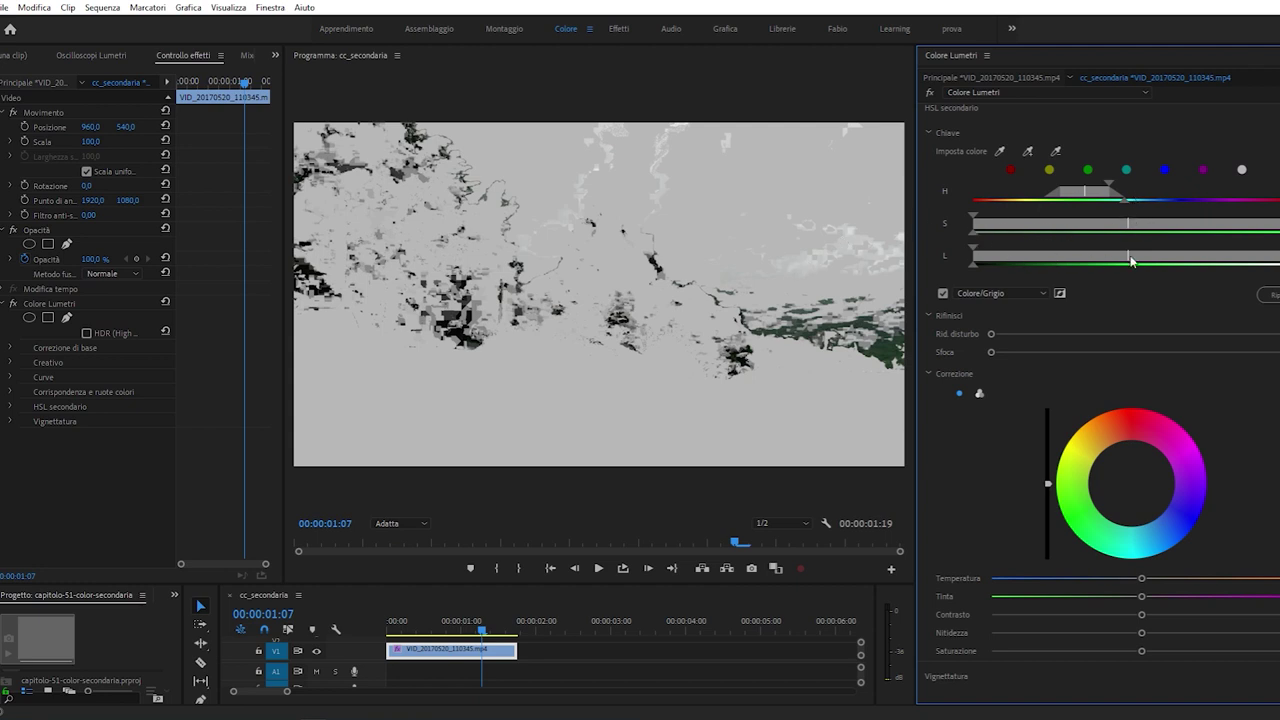
drag(1270, 262, 1137, 256)
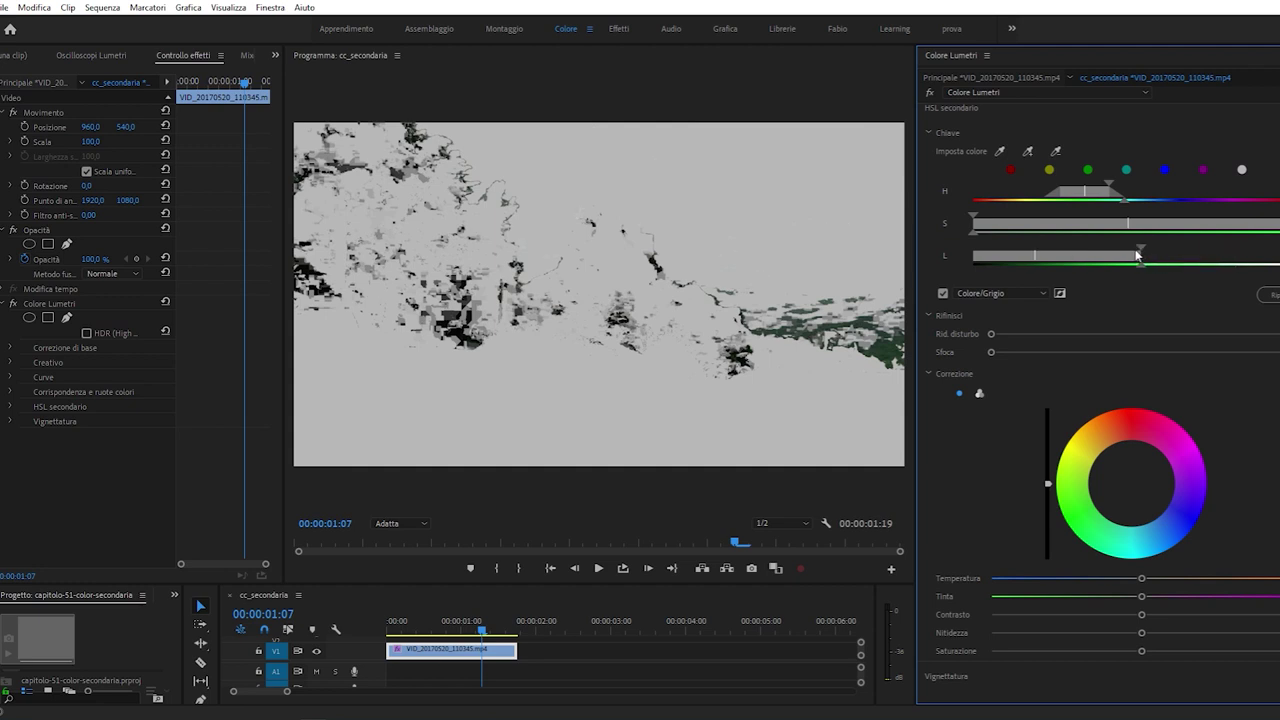
drag(1130, 256, 1137, 256)
Reset the key to blue, widen its hue range for more sky, then add blur and denoise
click(1165, 169)
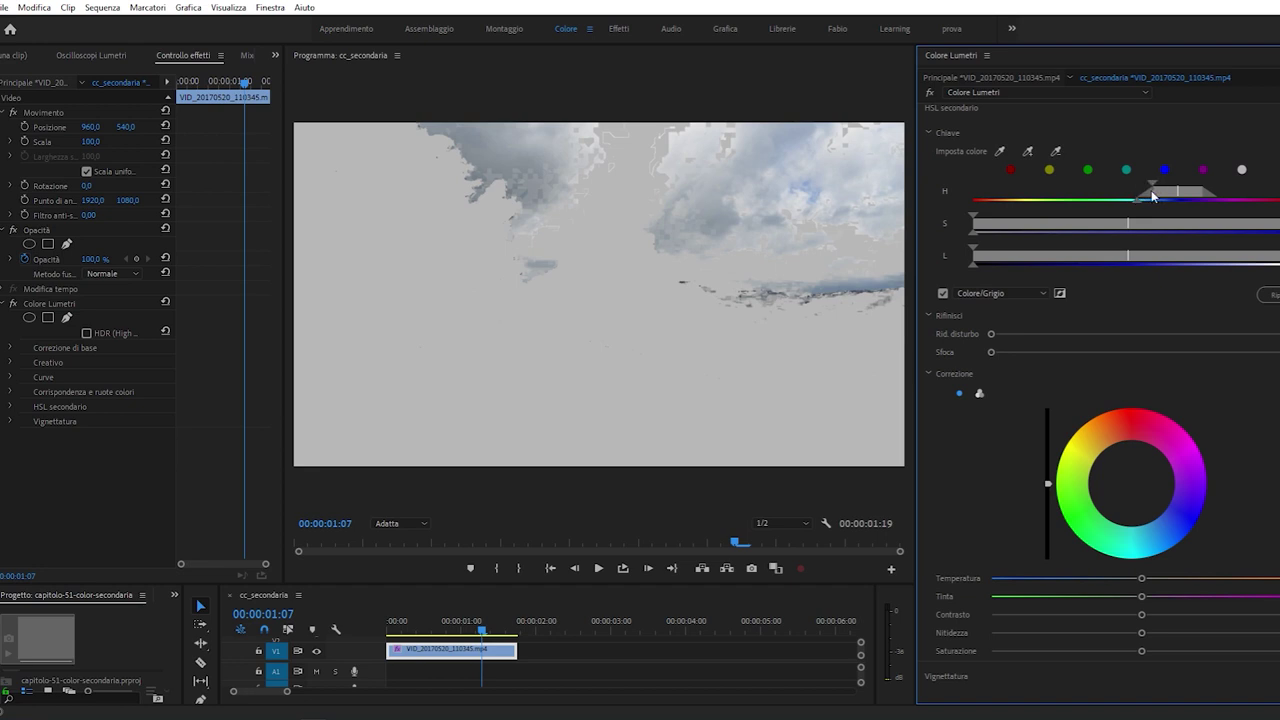
drag(1175, 194, 1160, 194)
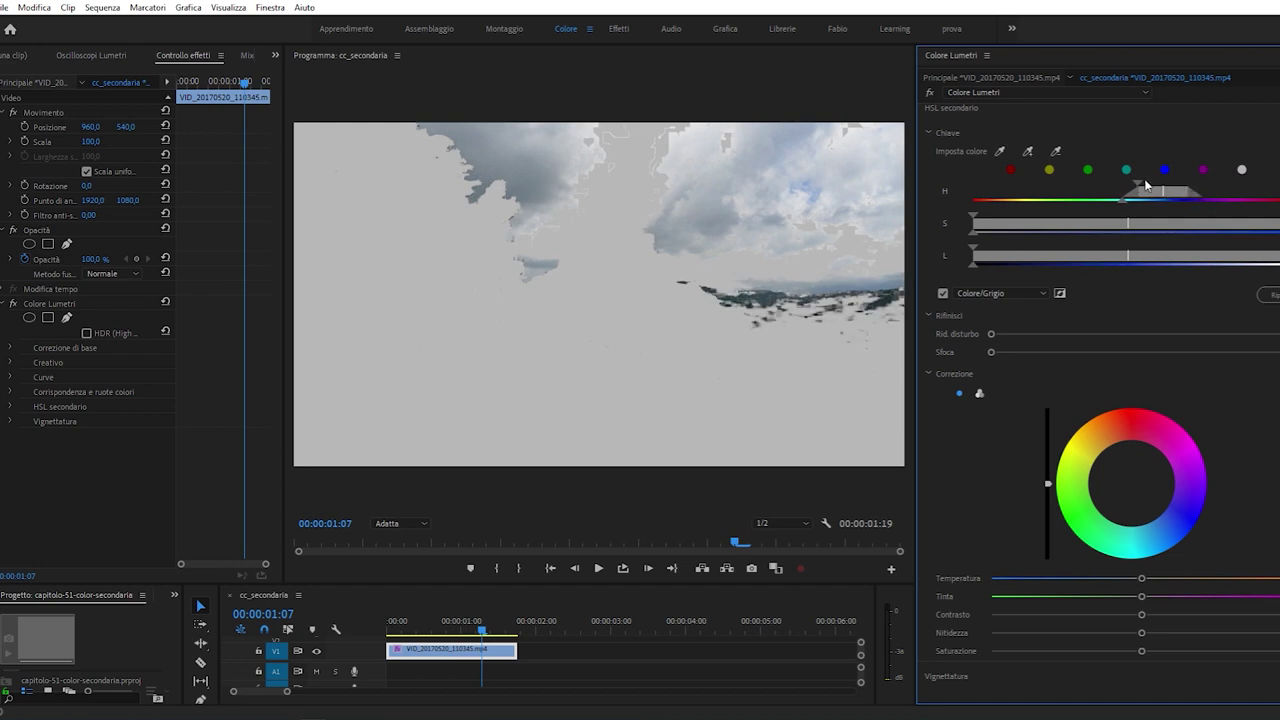
mouse_move(1142, 186)
mouse_down()
mouse_move(1107, 193)
mouse_move(1167, 200)
mouse_move(1154, 195)
mouse_up()
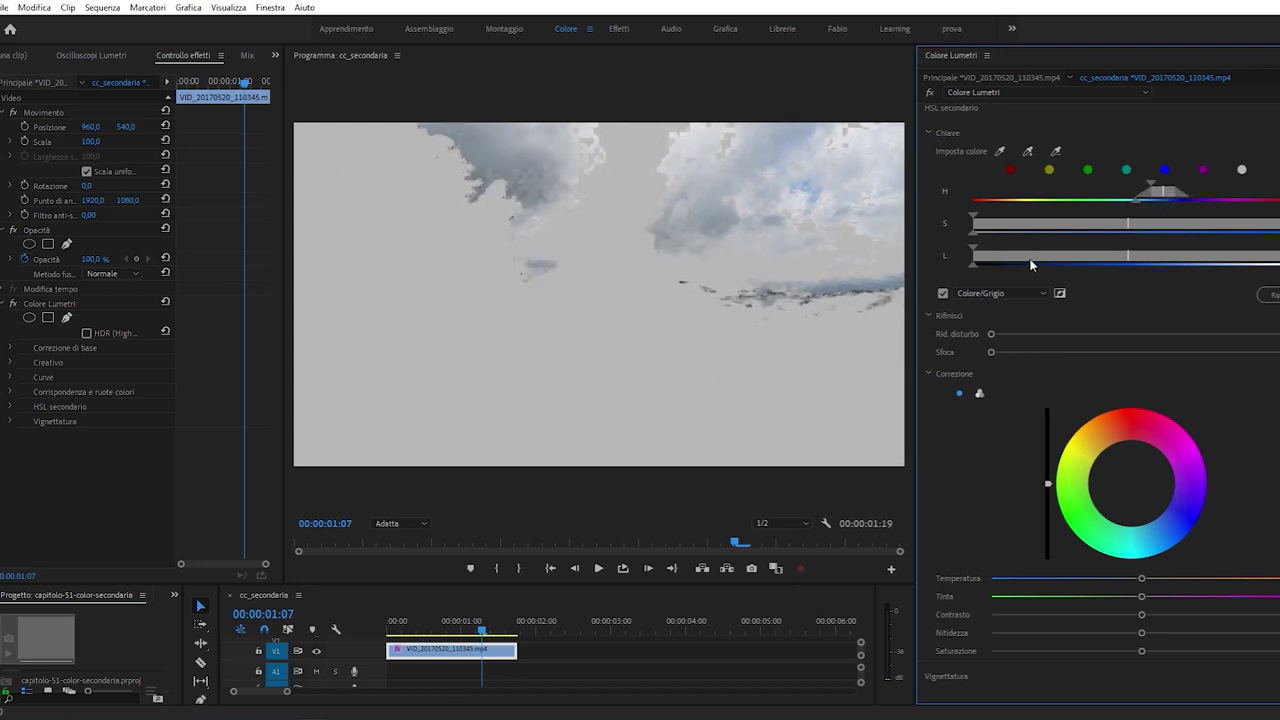
drag(991, 352, 1074, 351)
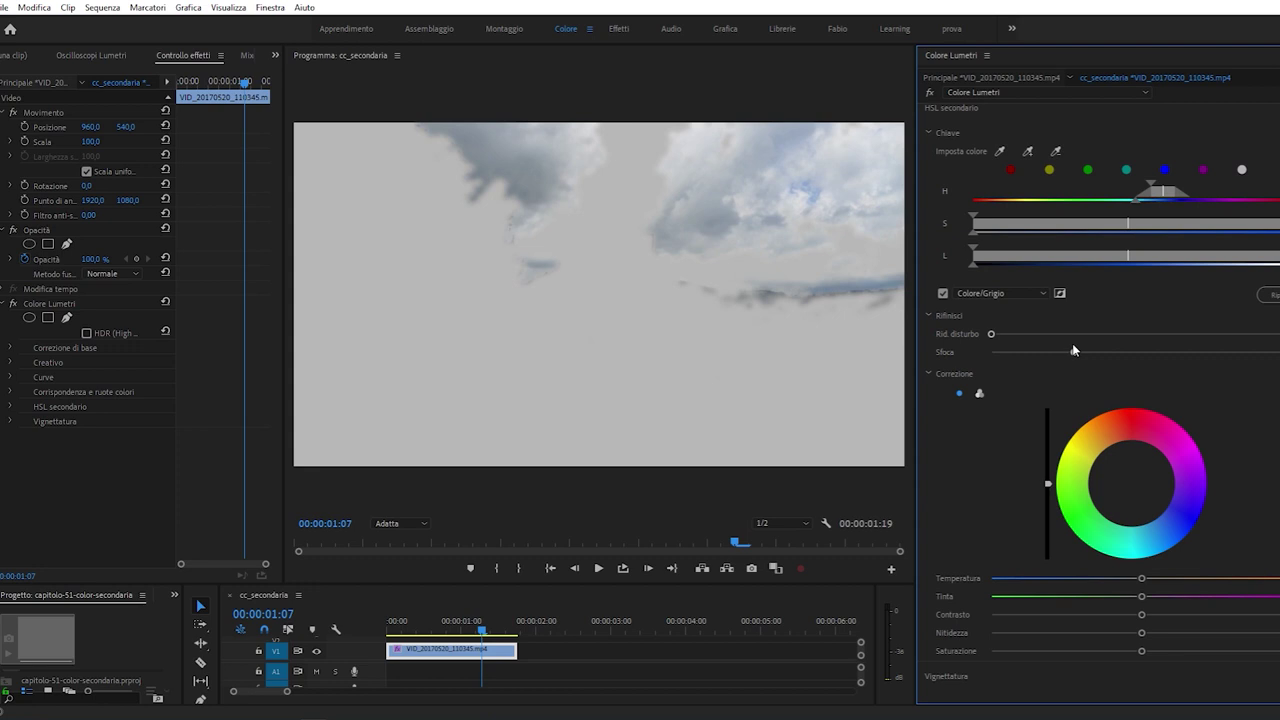
drag(1072, 334, 1195, 336)
Nudge the denoise slightly higher and turn off the Colore/Grigio mask preview
mouse_move(1196, 333)
mouse_down()
mouse_move(1159, 337)
mouse_move(1193, 338)
mouse_up()
scroll(1044, 370, down, 1)
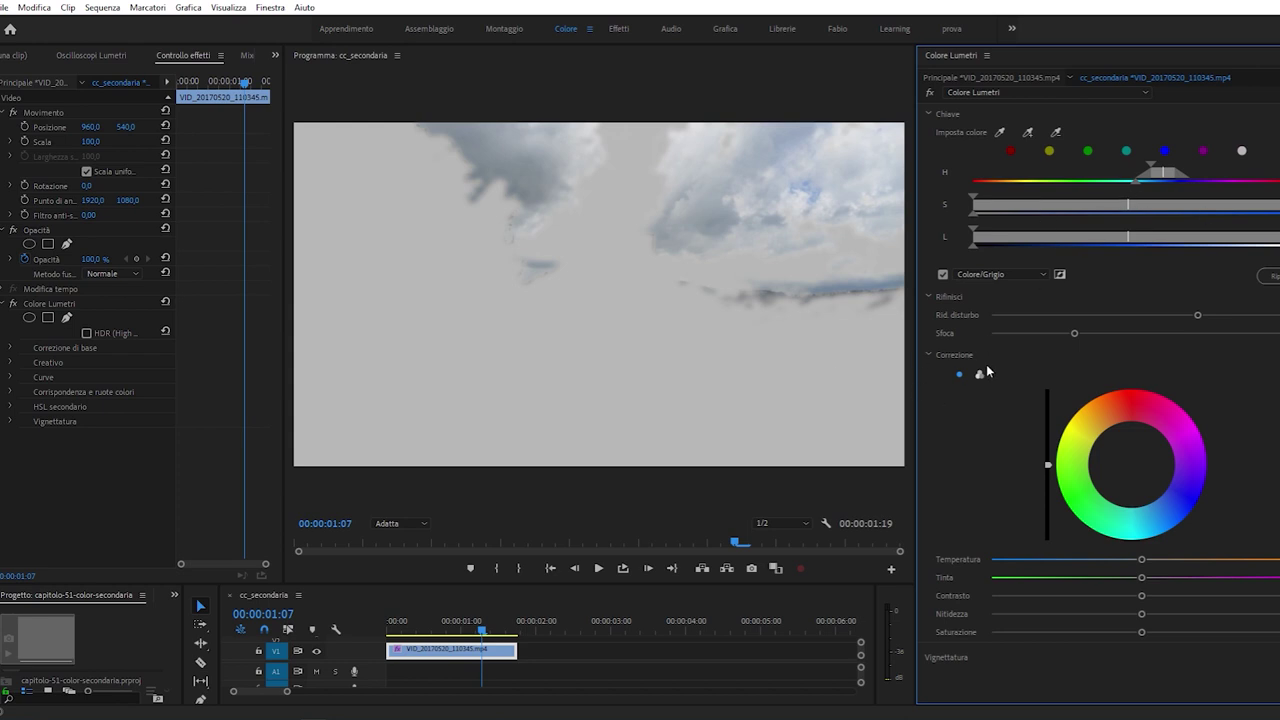
click(942, 274)
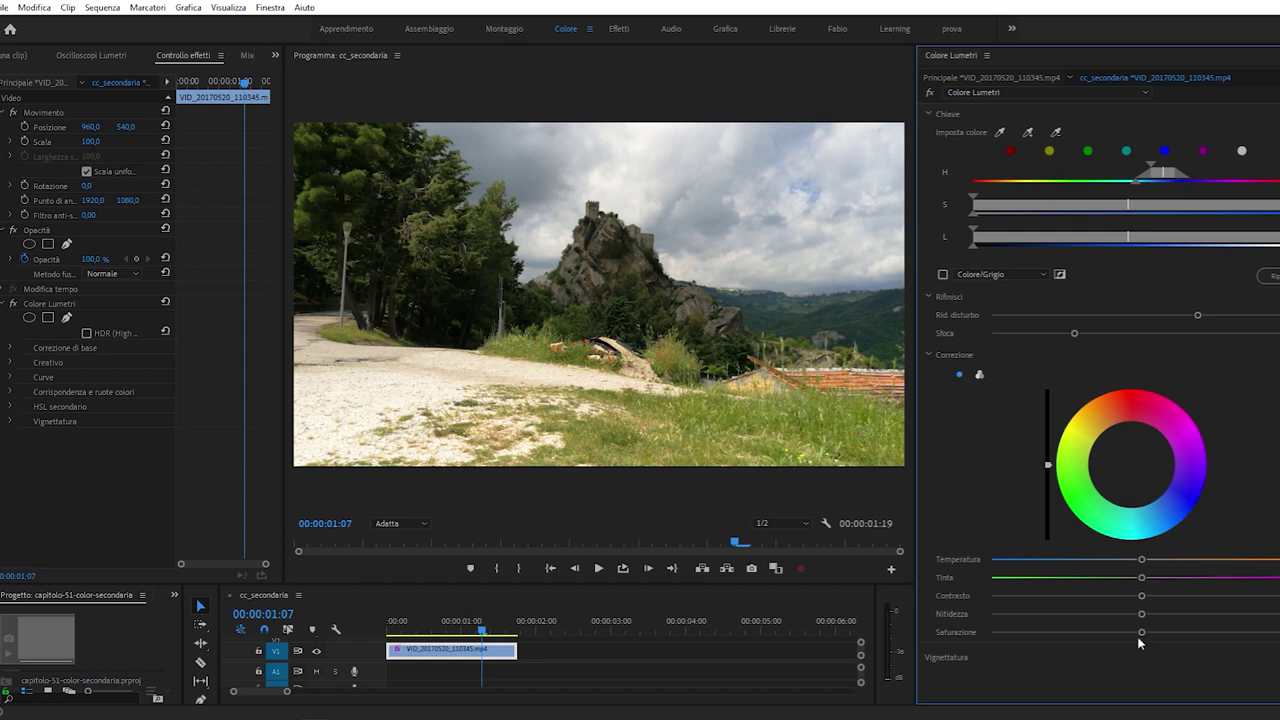
Boost the keyed sky's saturation, check the mask, then try the tint and reset it to neutral
drag(1196, 631, 1277, 632)
click(943, 274)
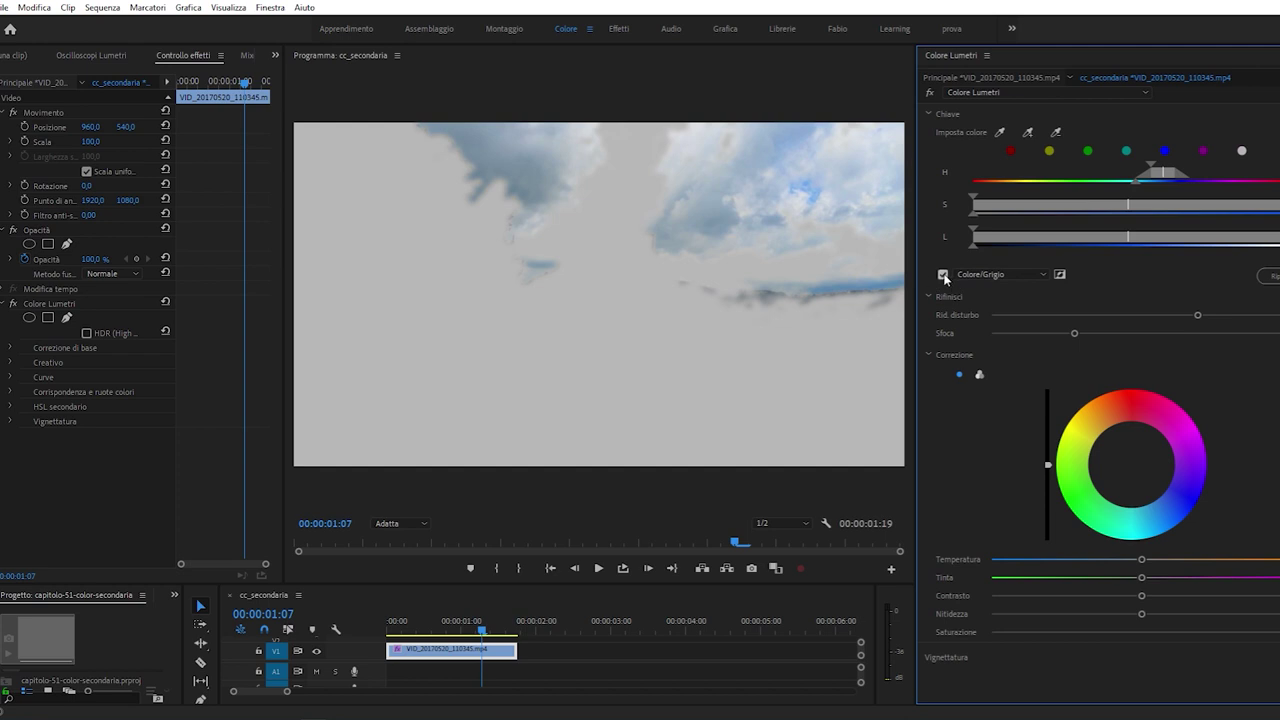
click(943, 275)
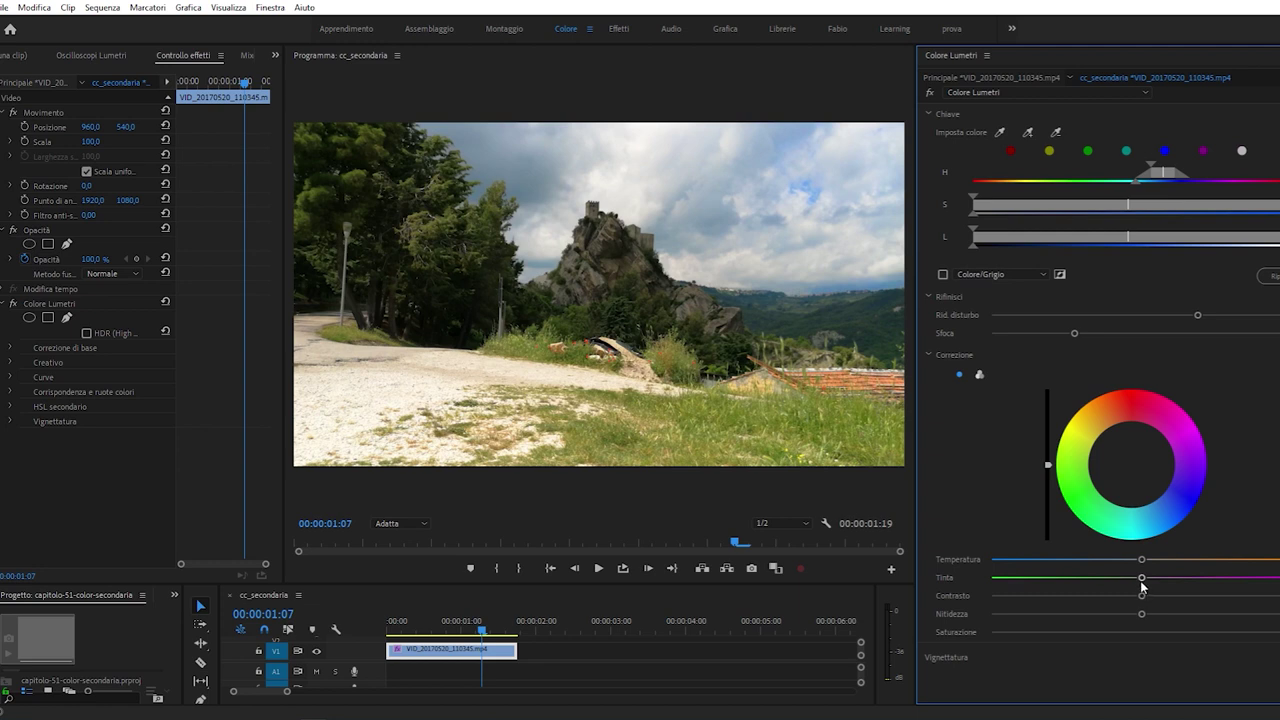
drag(1141, 578, 1073, 590)
double_click(1067, 587)
Switch the HSL key to the yellow vegetation hues after trying the green and blue swatches
click(1088, 151)
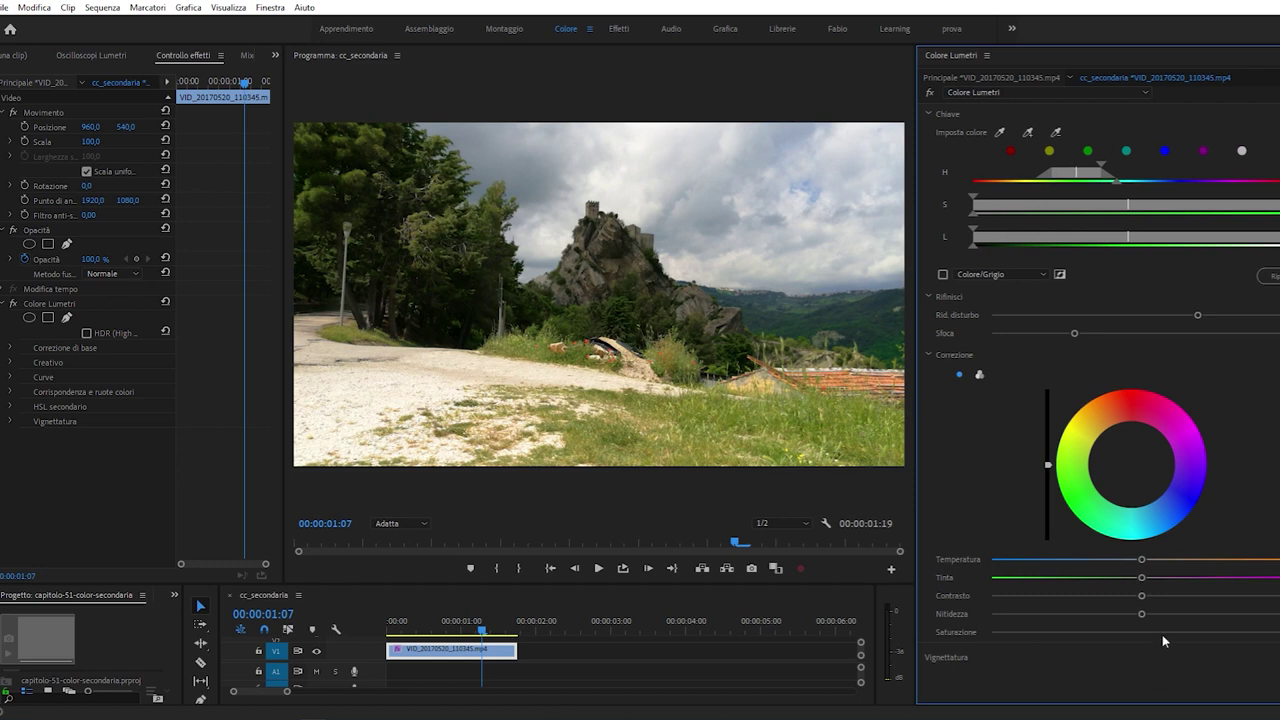
click(1166, 151)
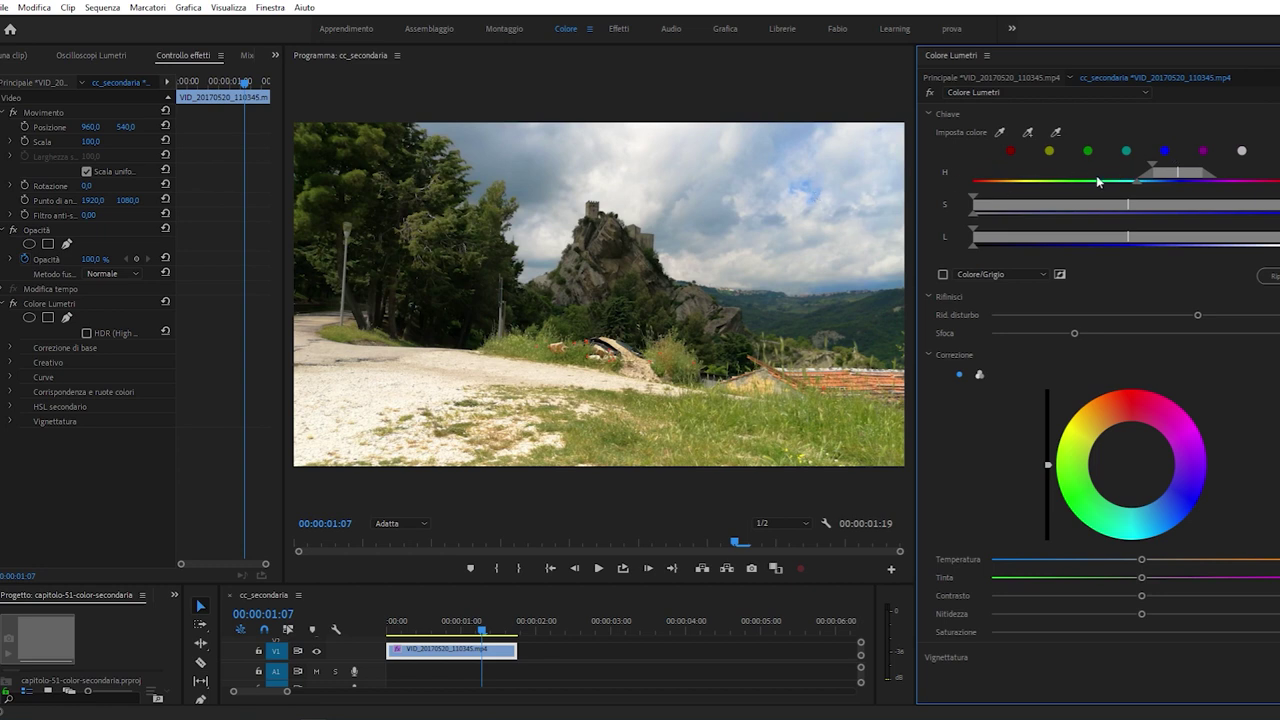
click(1087, 151)
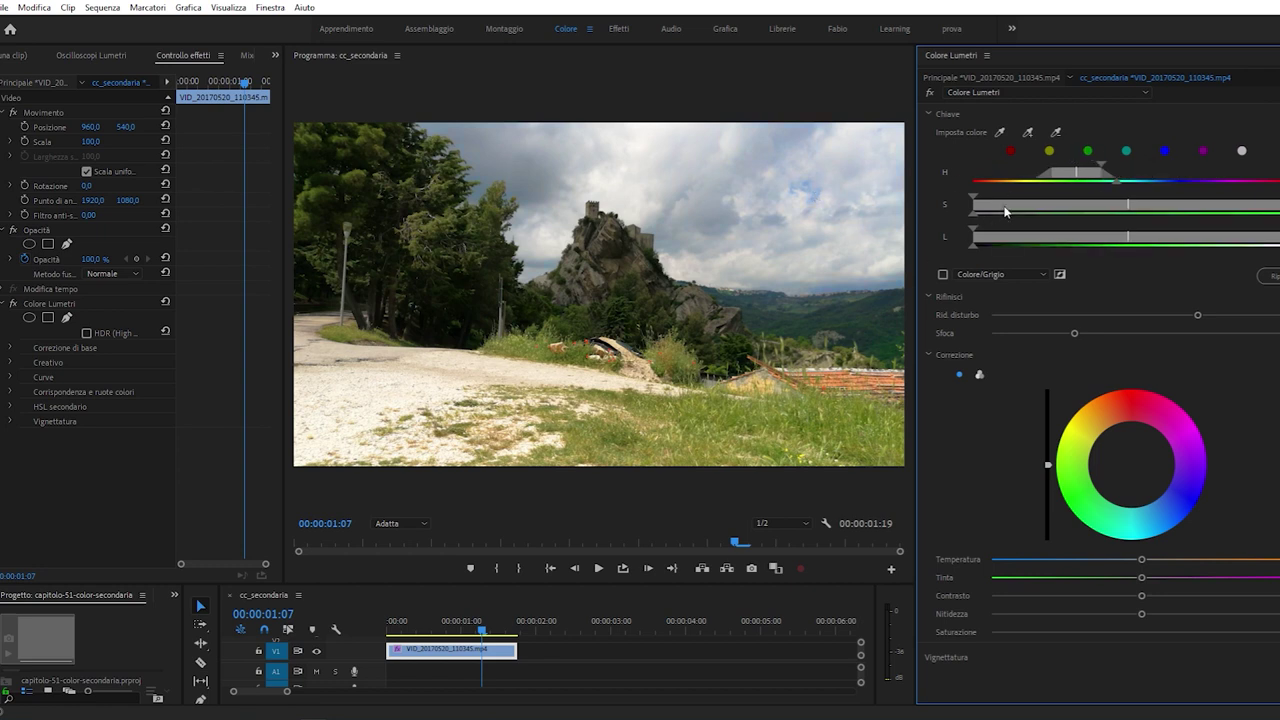
click(1049, 152)
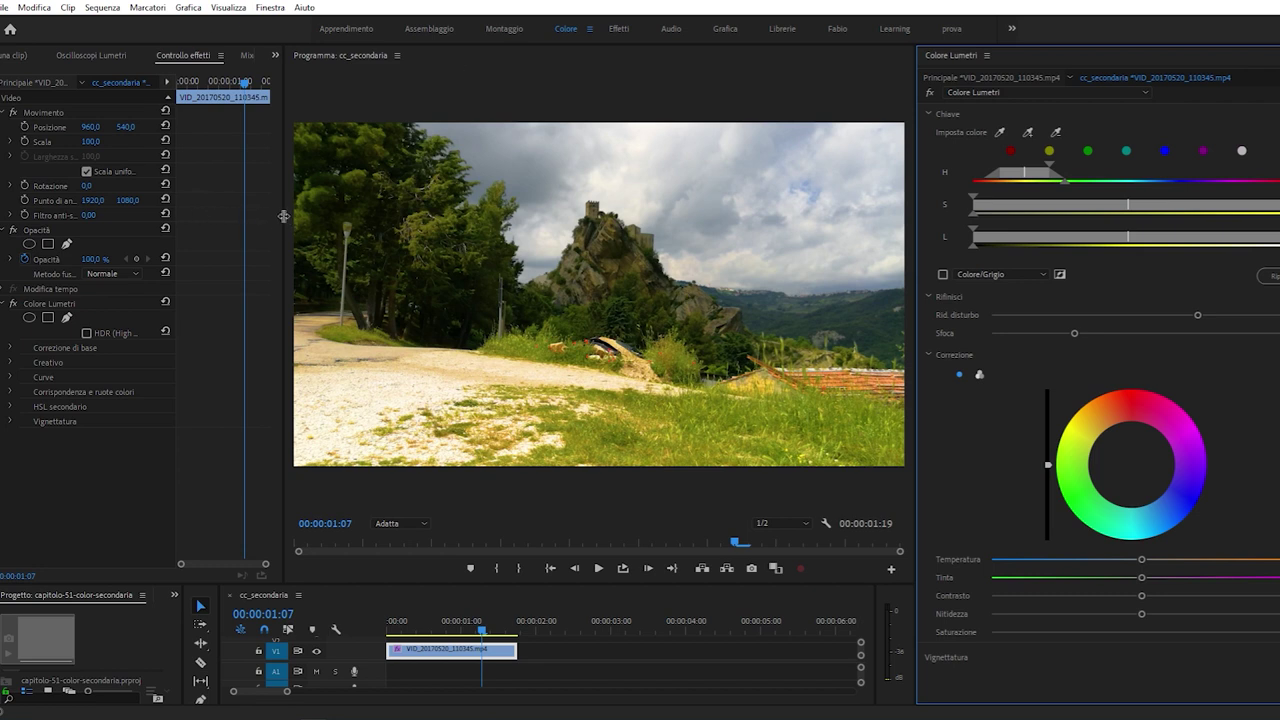
Widen Effect Controls, delete Colore Lumetri, and reapply it with a yellow hue key
drag(281, 221, 513, 221)
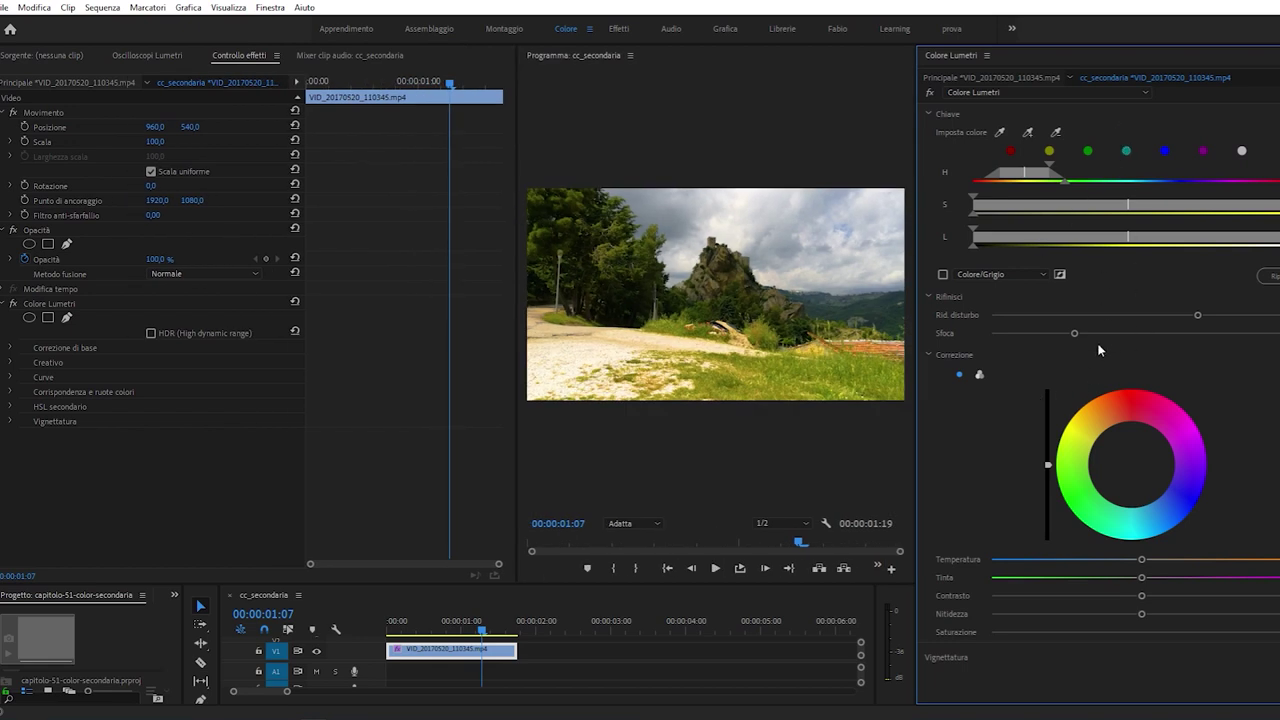
scroll(1100, 345, up, 3)
scroll(1096, 320, up, 1)
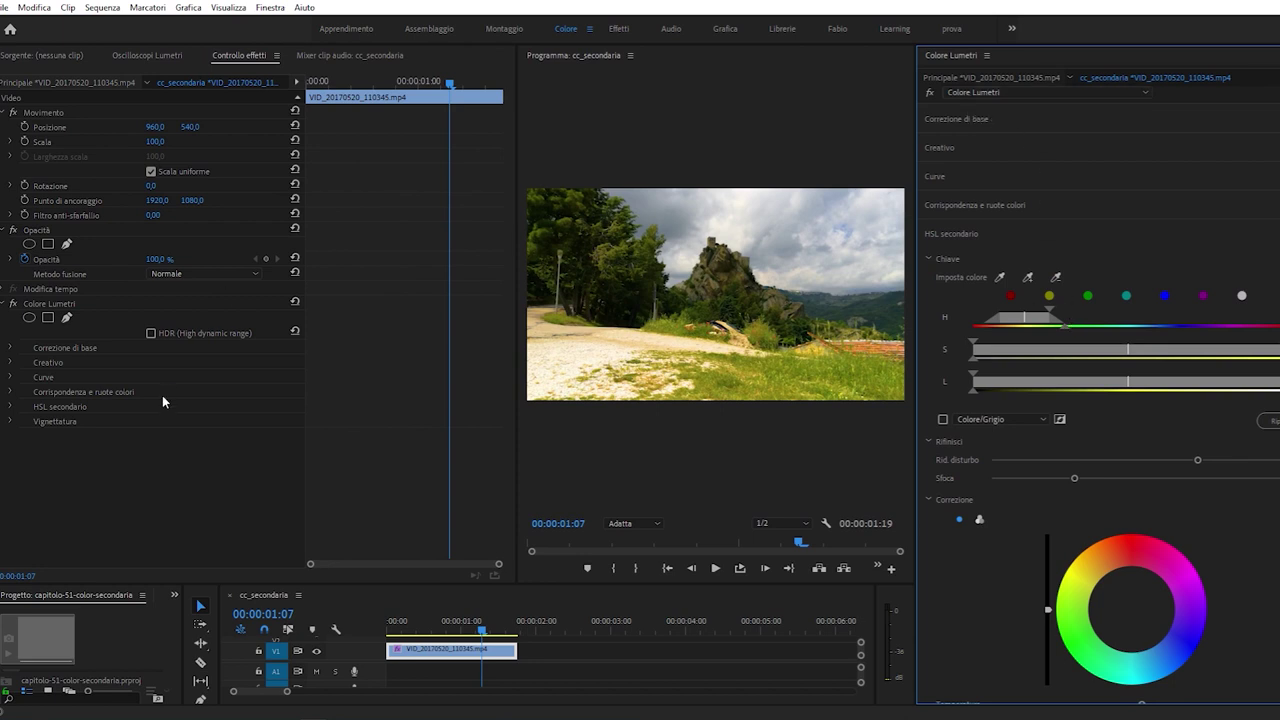
click(60, 303)
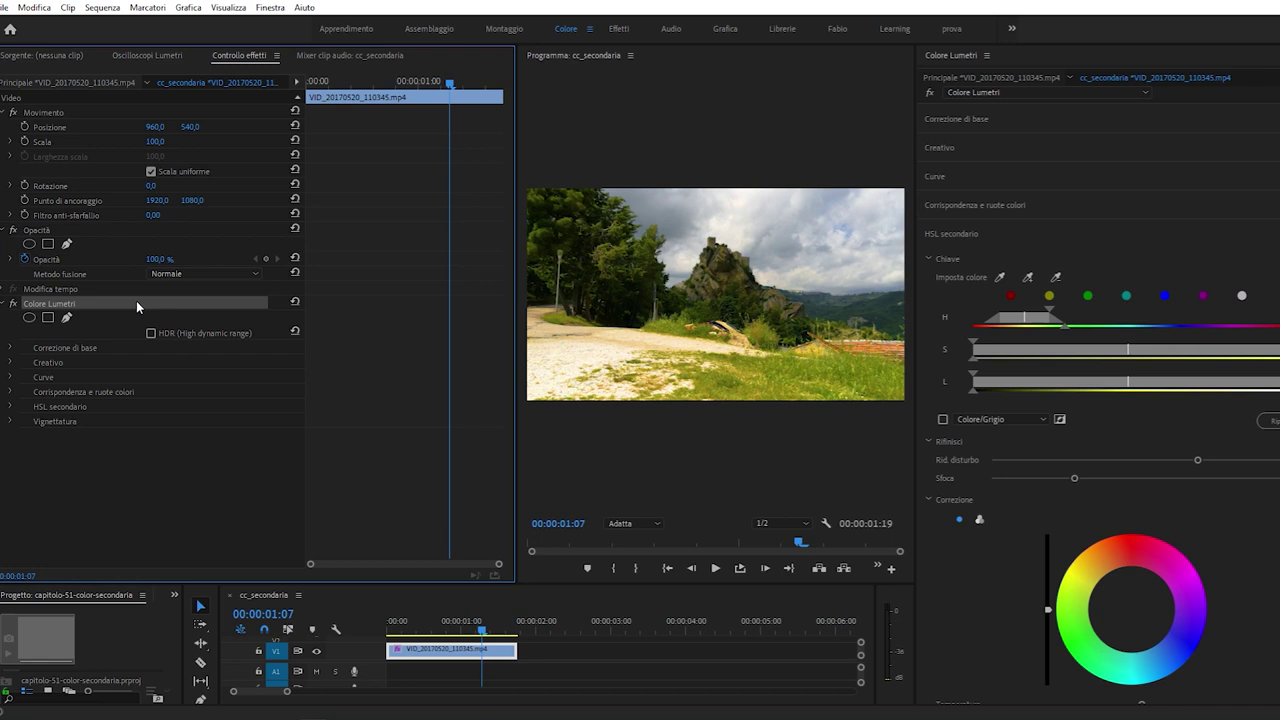
key(Delete)
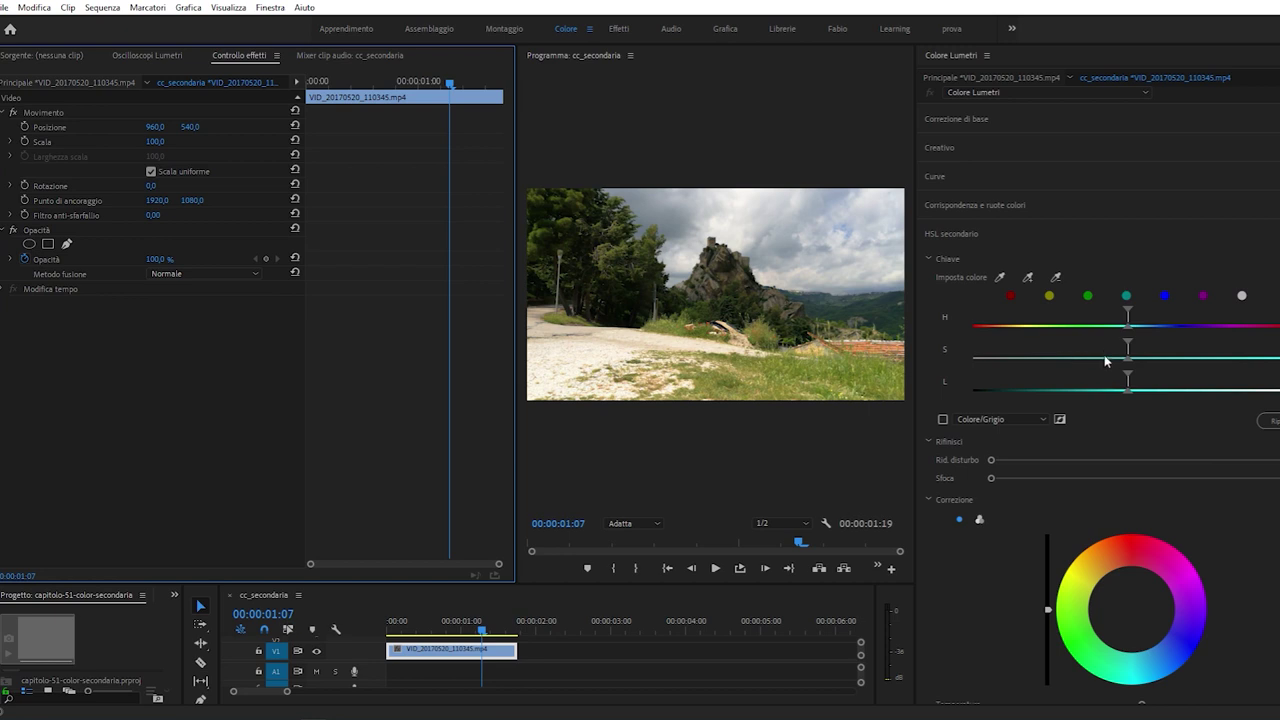
click(1088, 299)
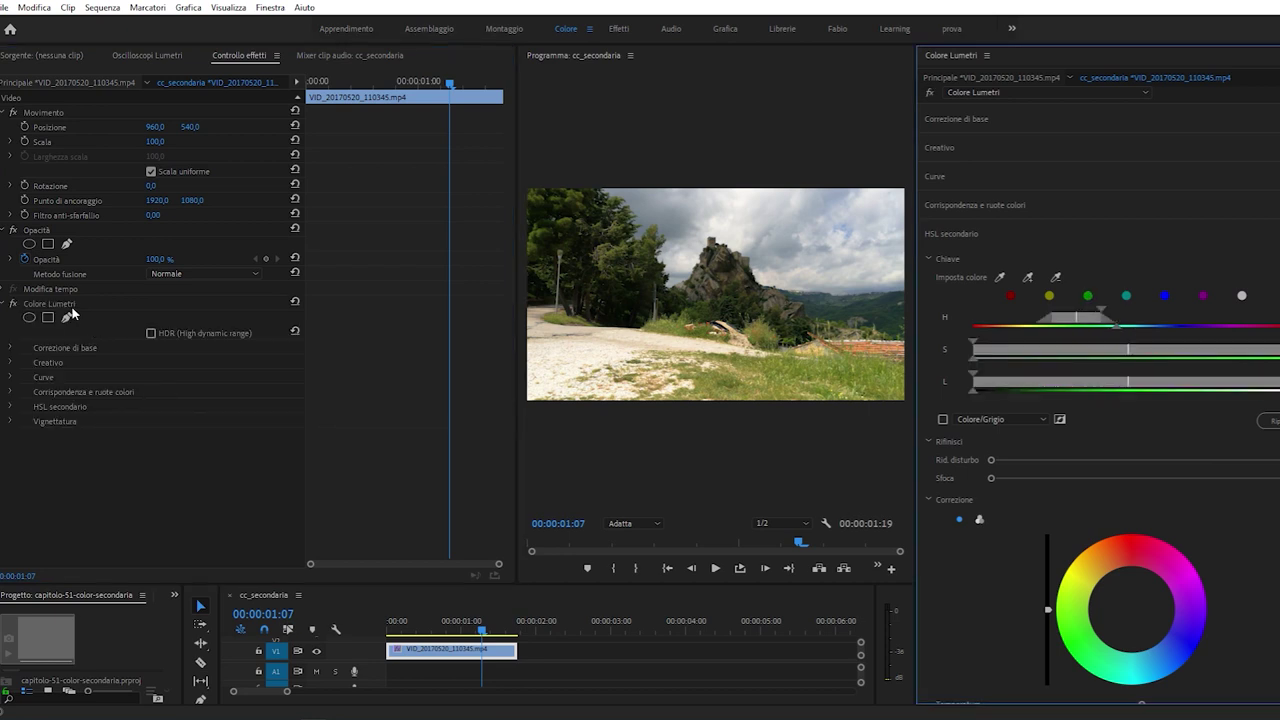
scroll(1044, 562, down, 3)
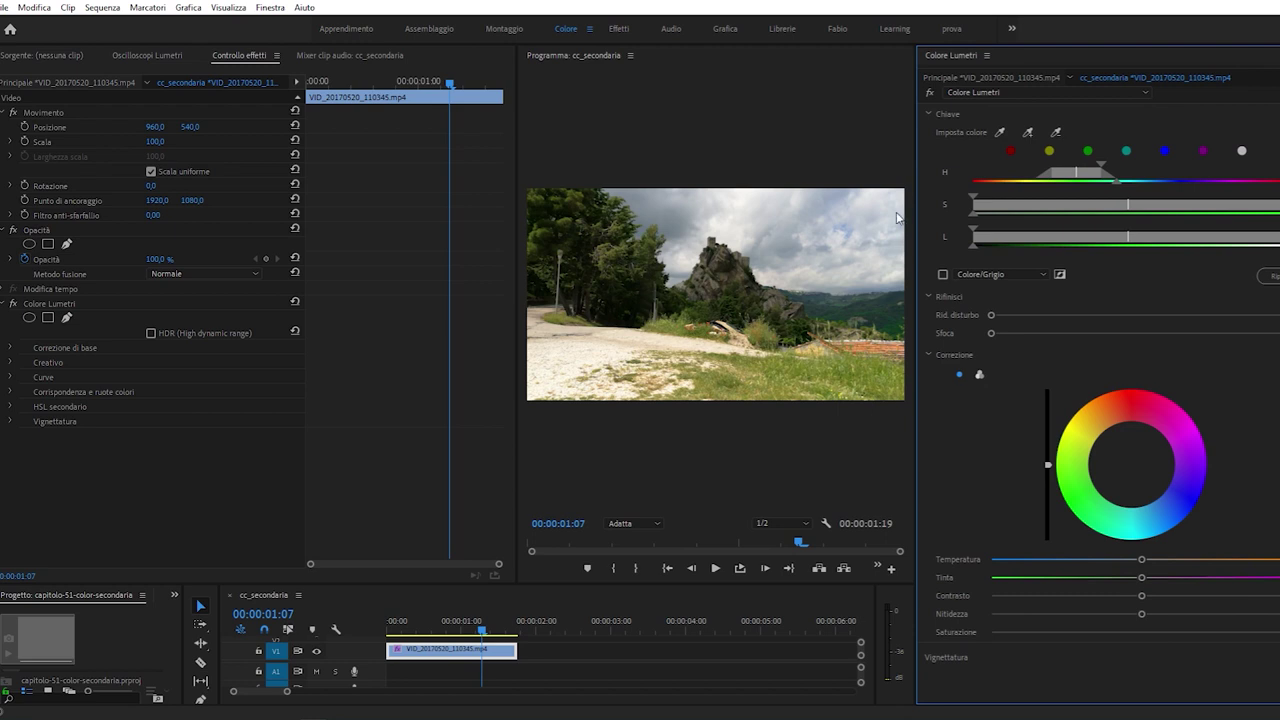
click(1049, 151)
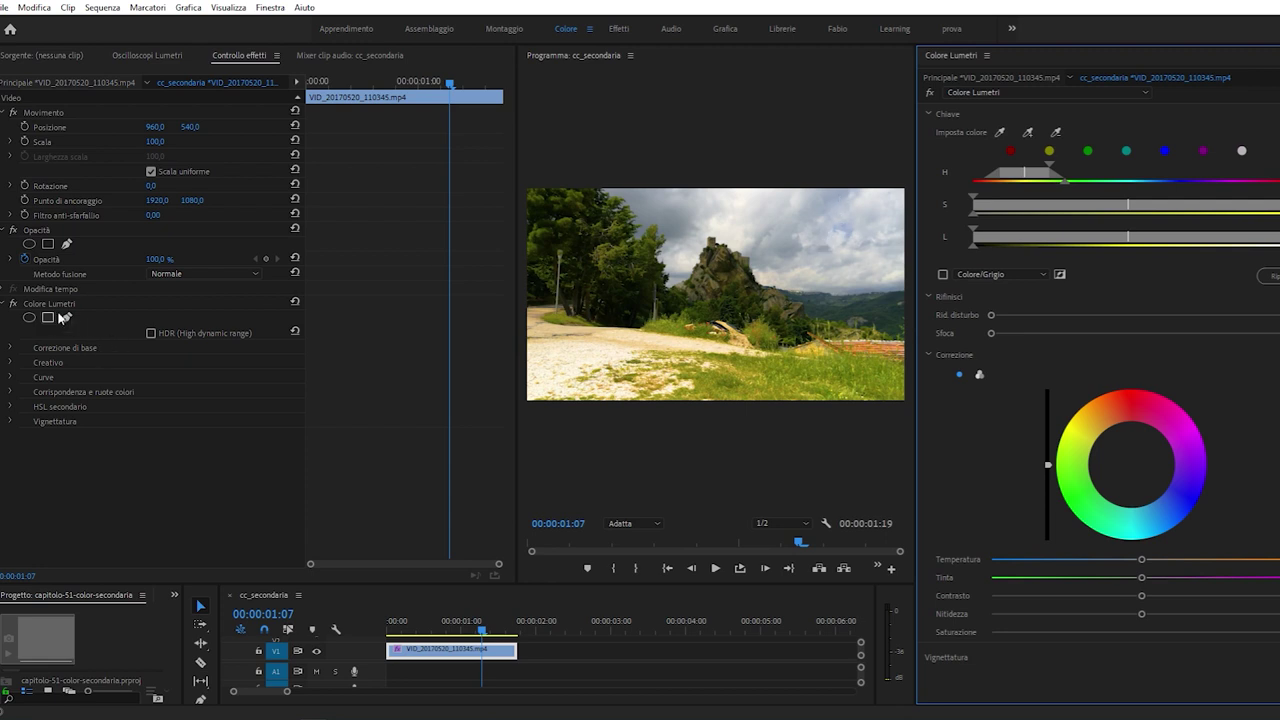
Collapse Colore Lumetri, paste a duplicate copy below it, and select the first one
click(52, 304)
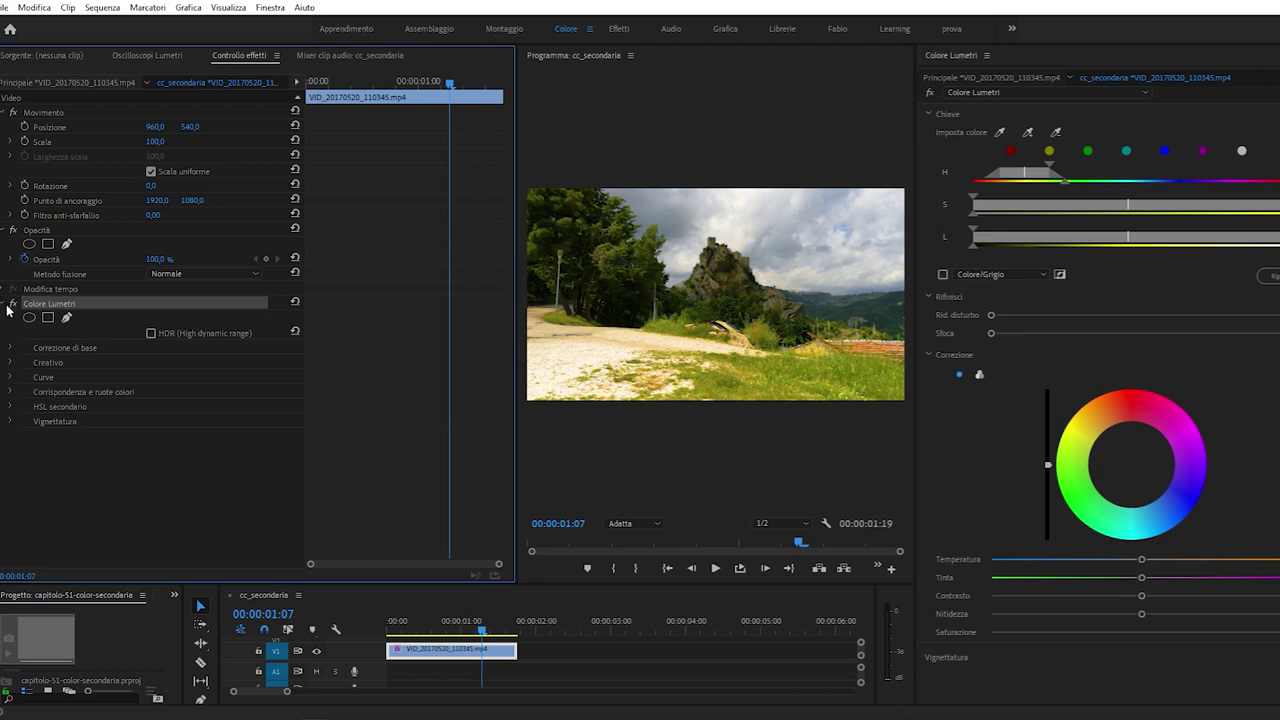
click(6, 305)
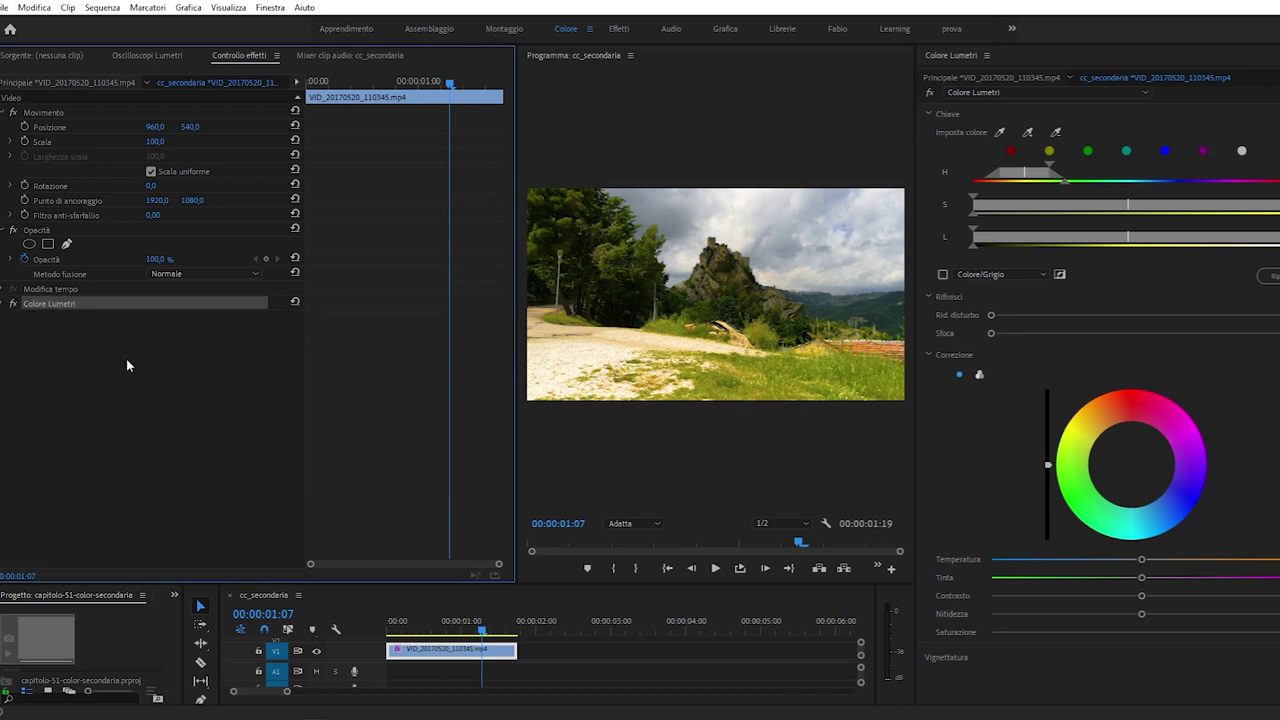
key(ctrl+v)
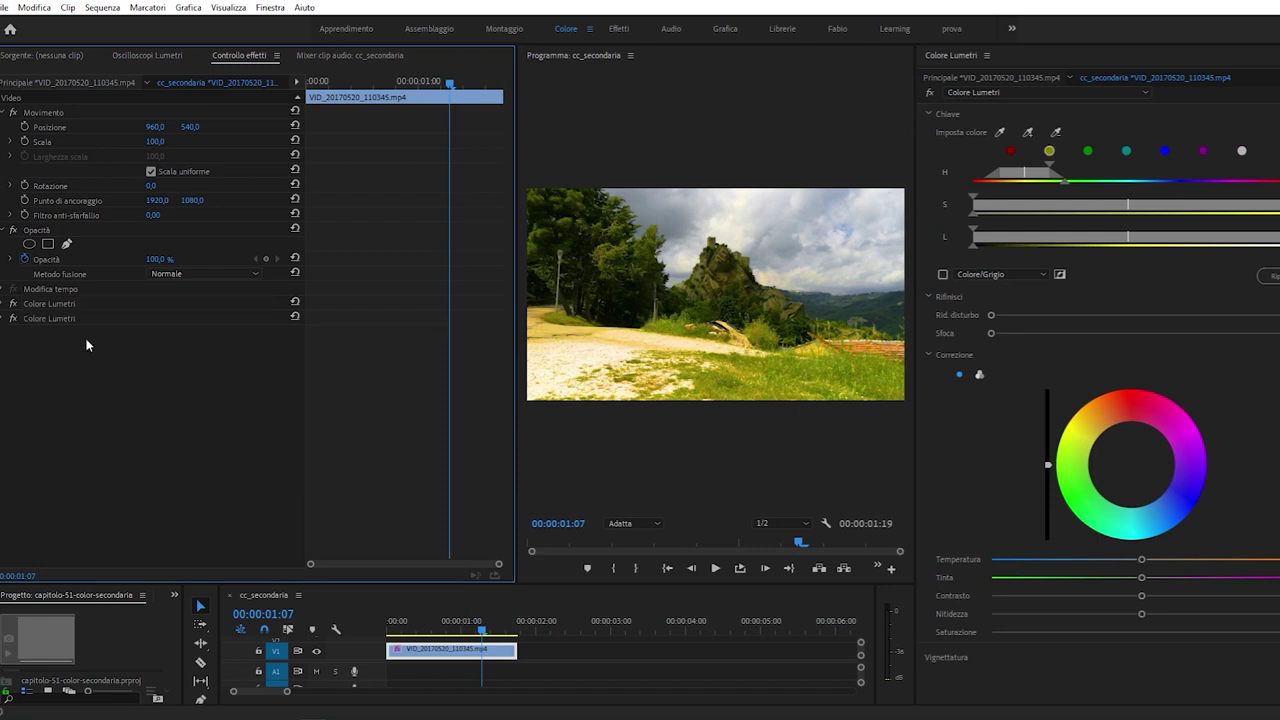
click(59, 305)
click(62, 318)
click(61, 310)
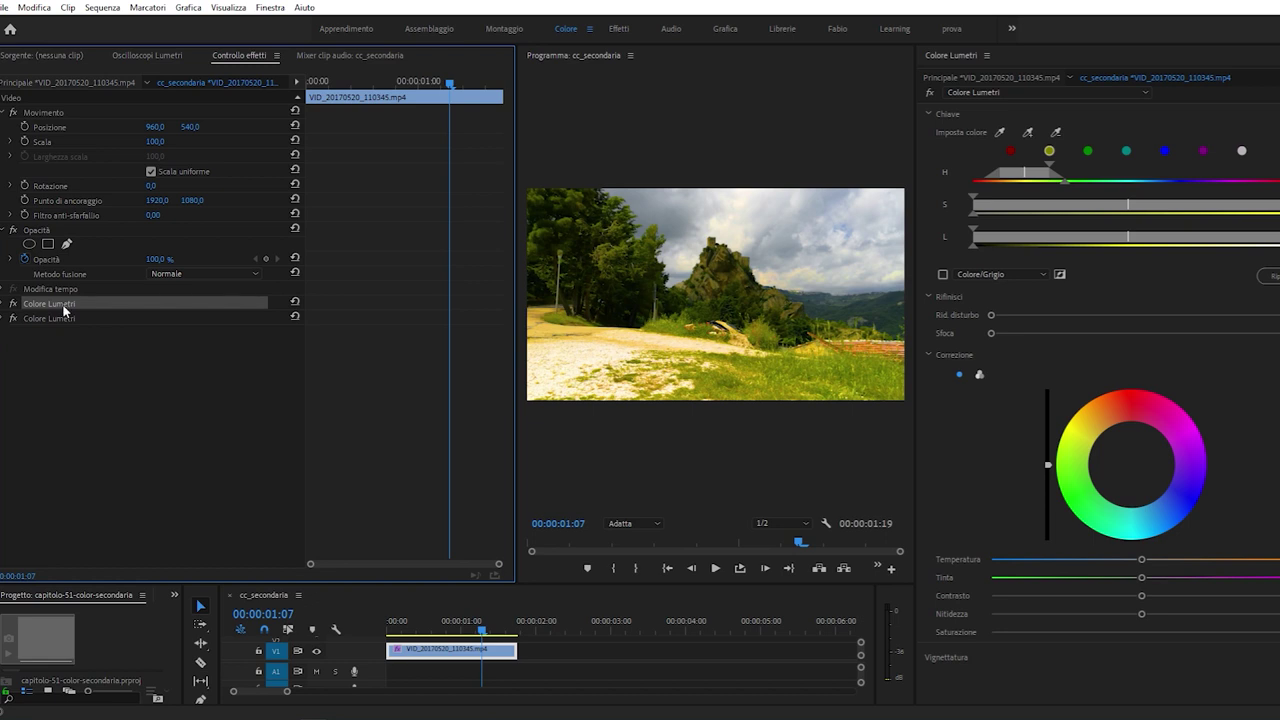
Rename the first Colore Lumetri effect to TERRENO
right_click(64, 311)
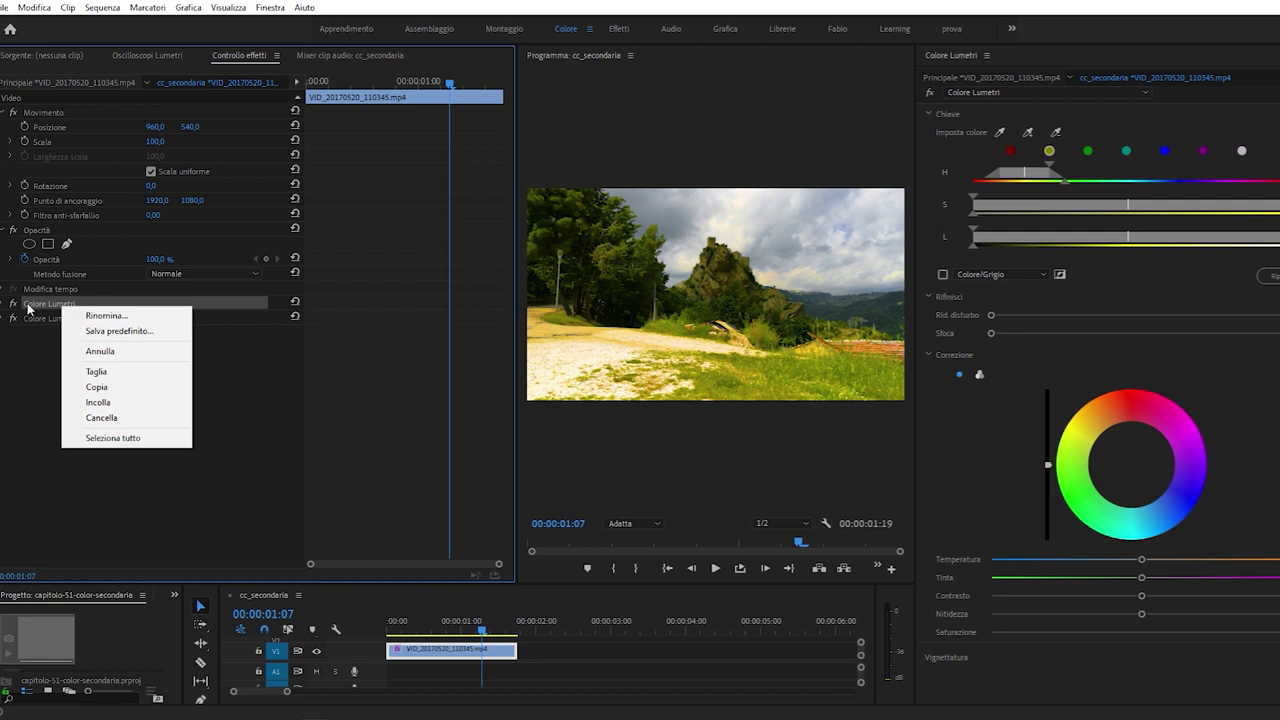
click(91, 316)
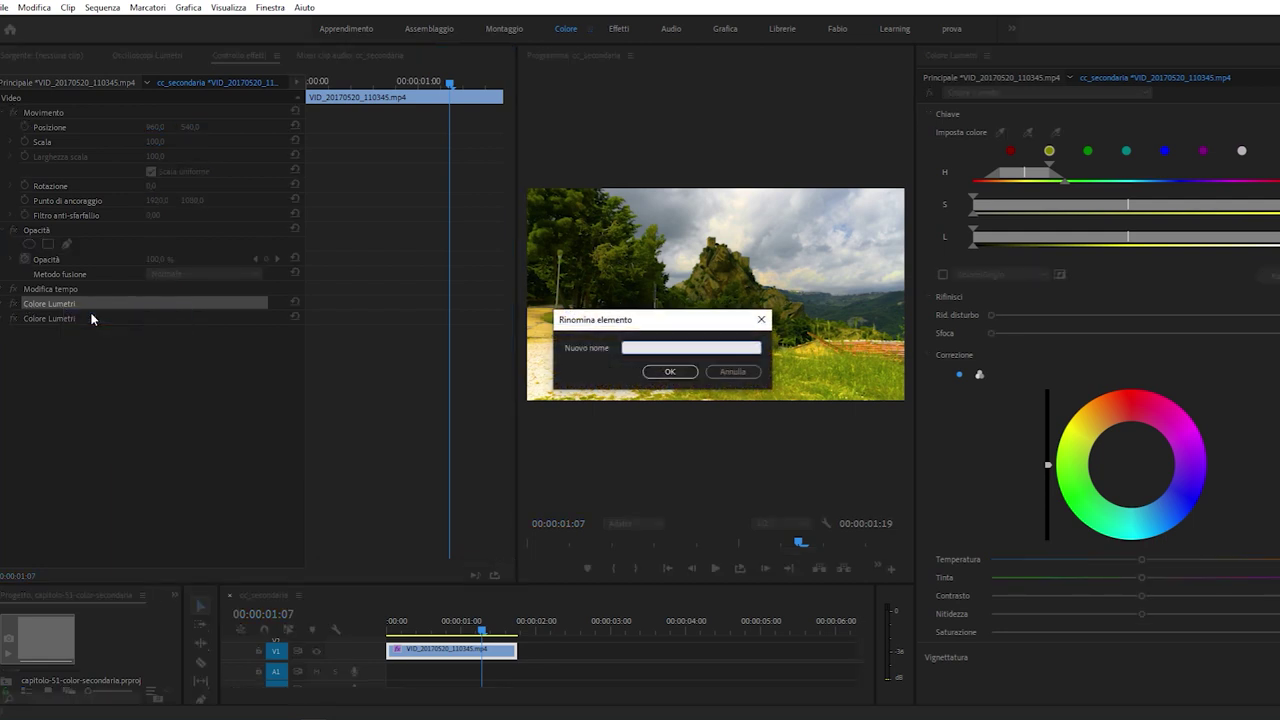
text(cTERRENO)
key(Return)
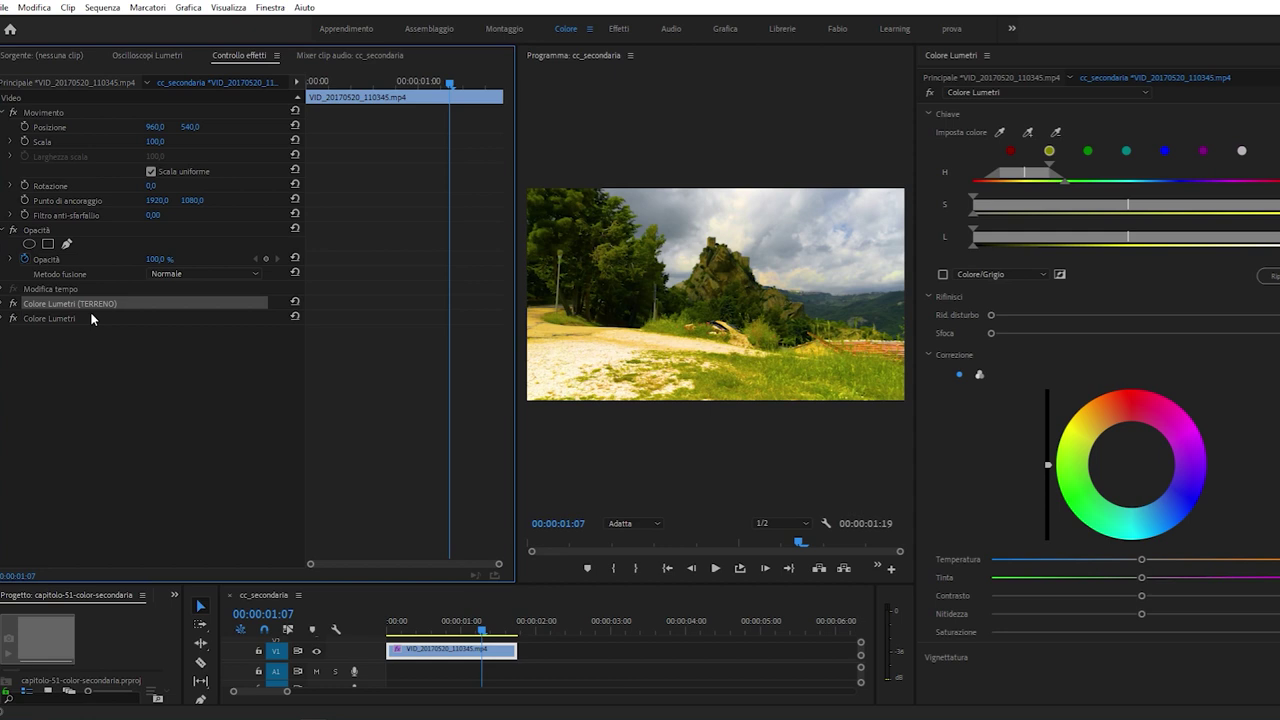
Rename the second Colore Lumetri effect to NUVOLE
right_click(92, 317)
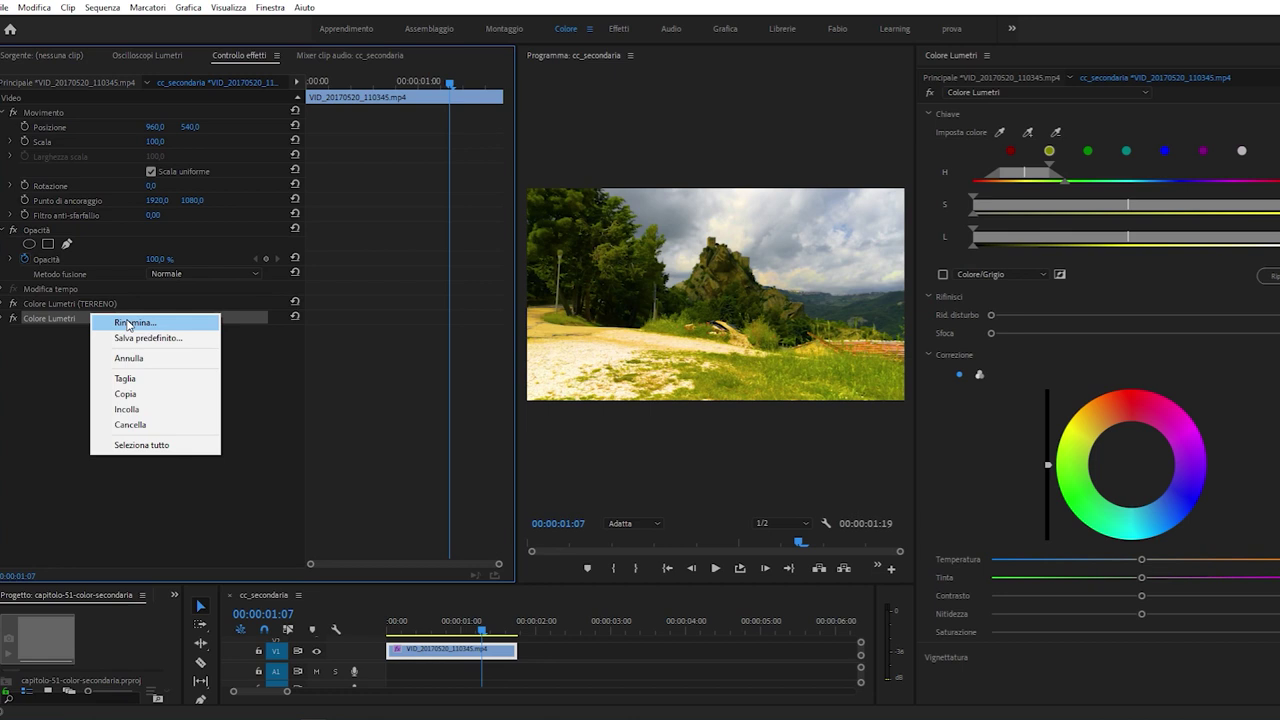
click(129, 323)
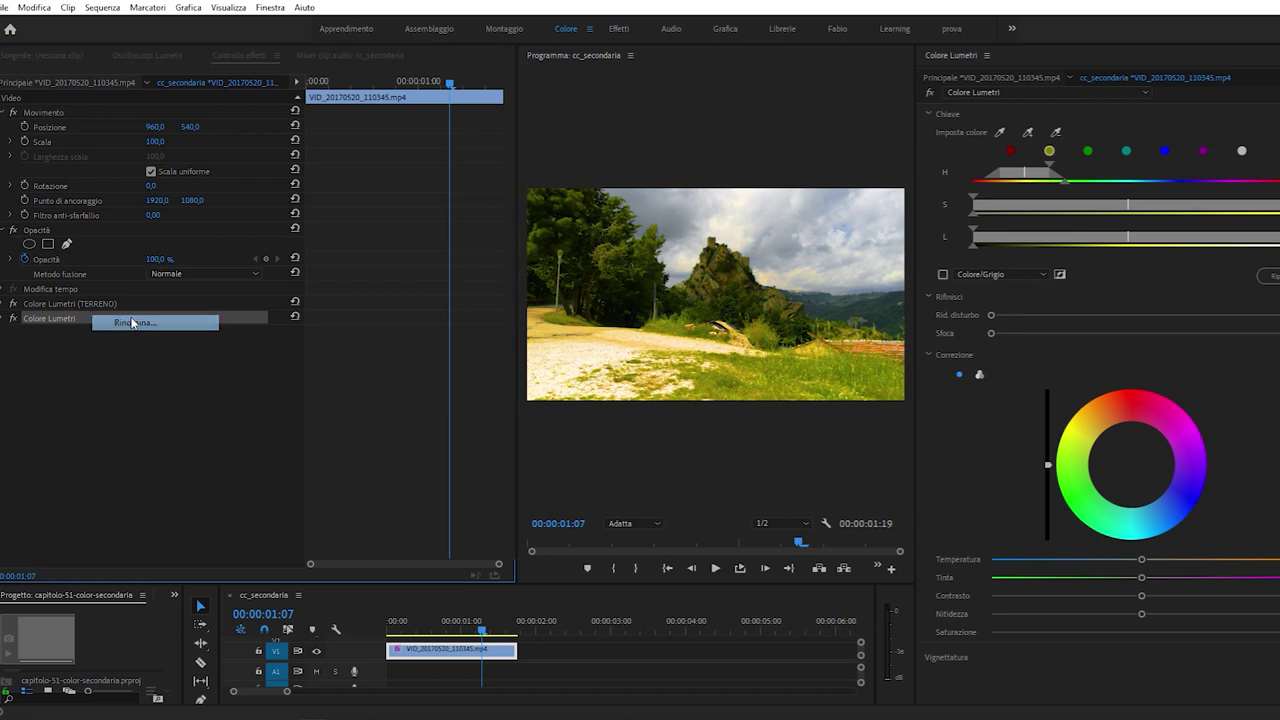
text(A)
key(BackSpace)
text(NUV)
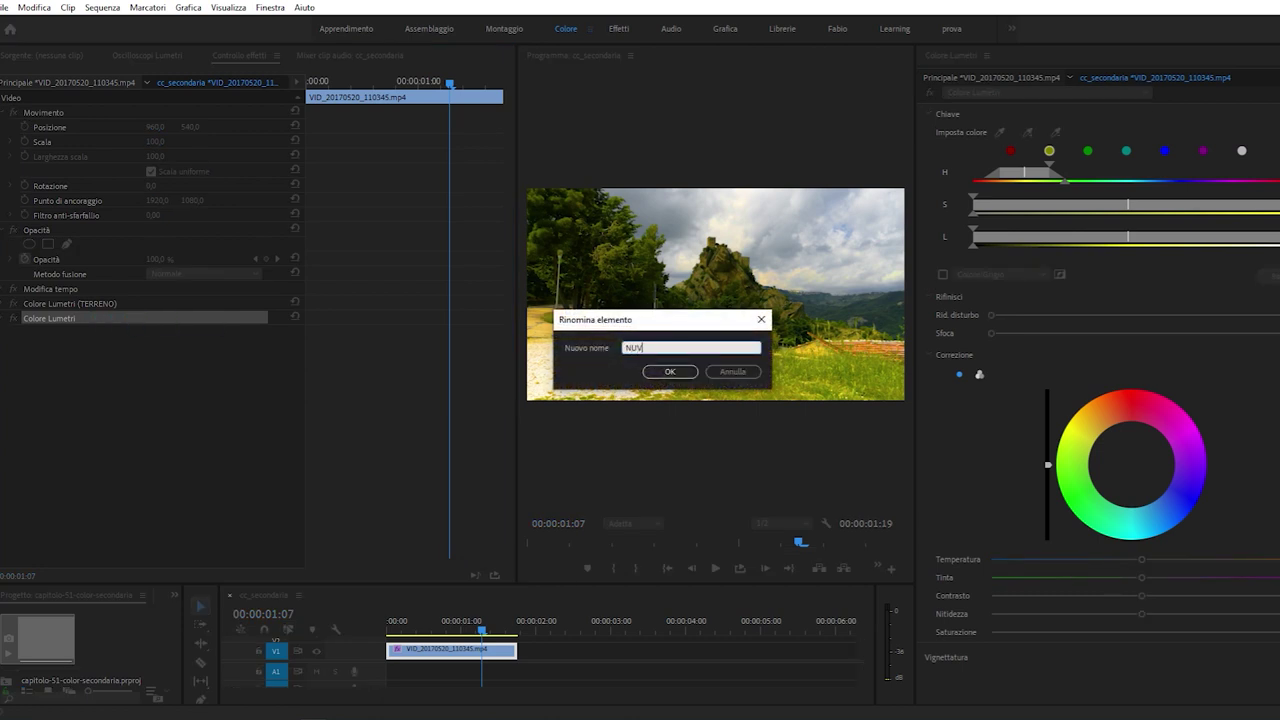
key(BackSpace)
key(BackSpace)
key(BackSpace)
text(NUVOL)
text(E)
key(Return)
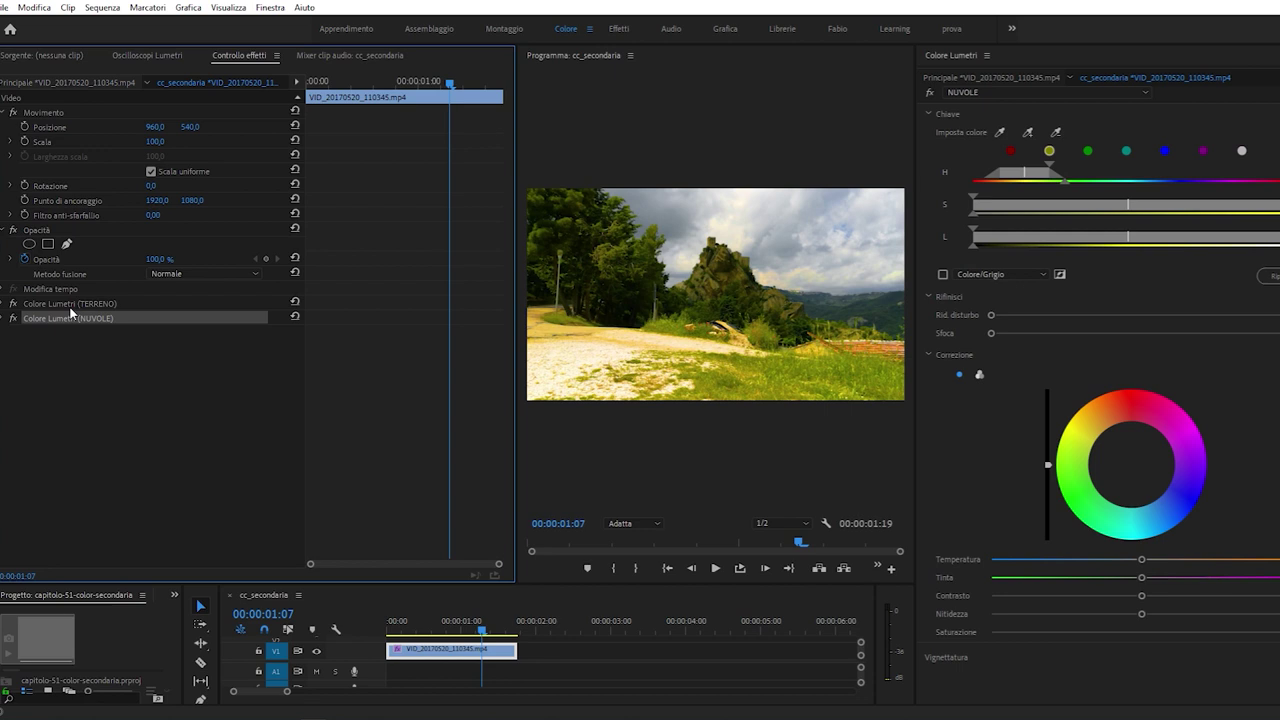
scroll(1045, 275, up, 3)
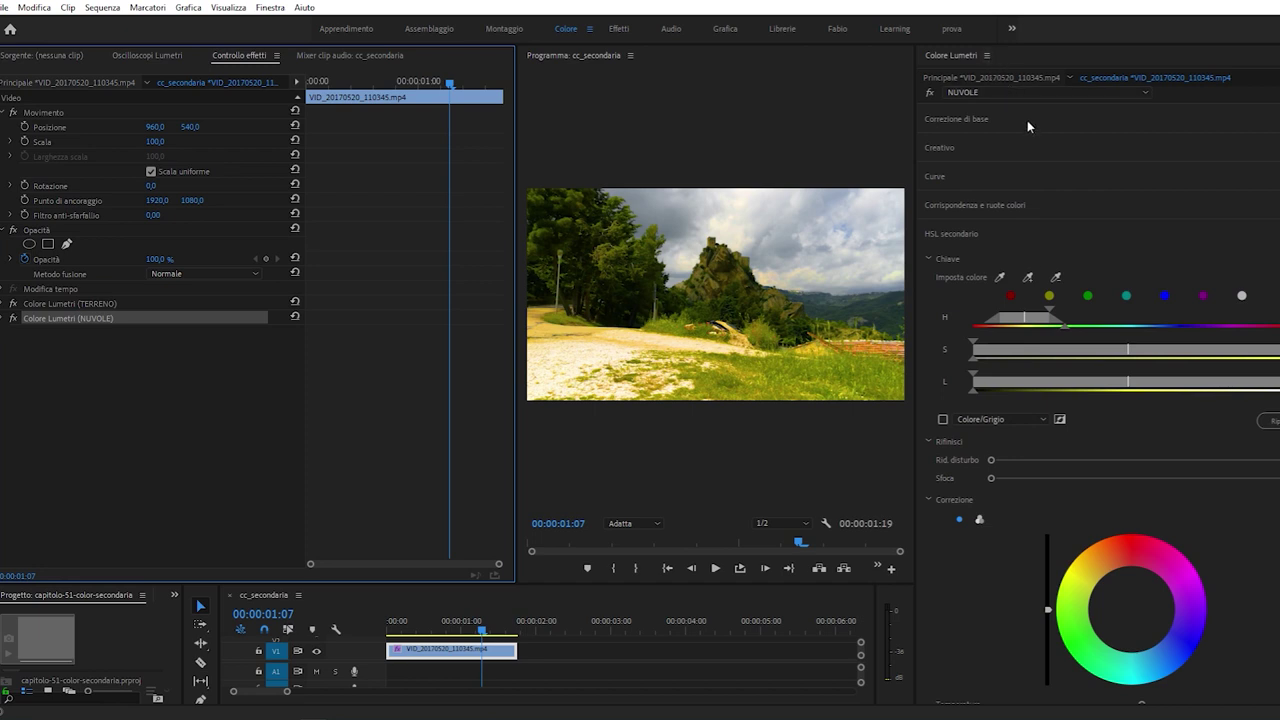
click(1055, 91)
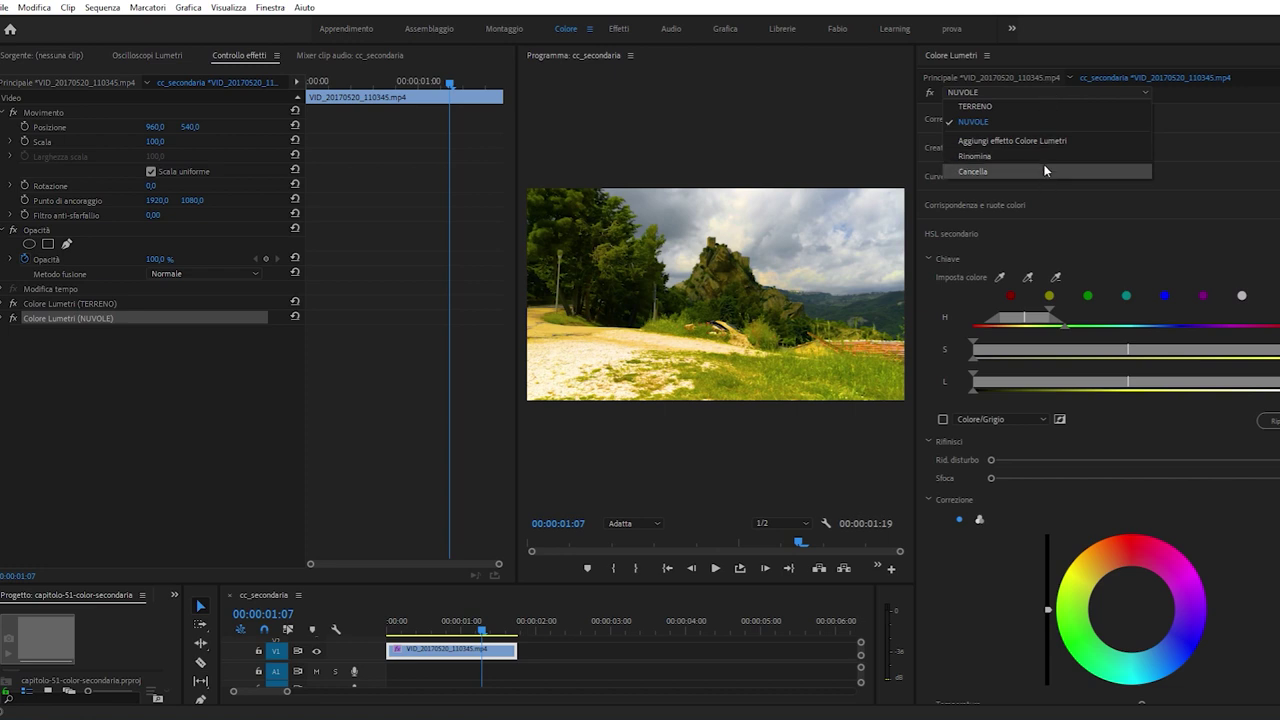
click(973, 121)
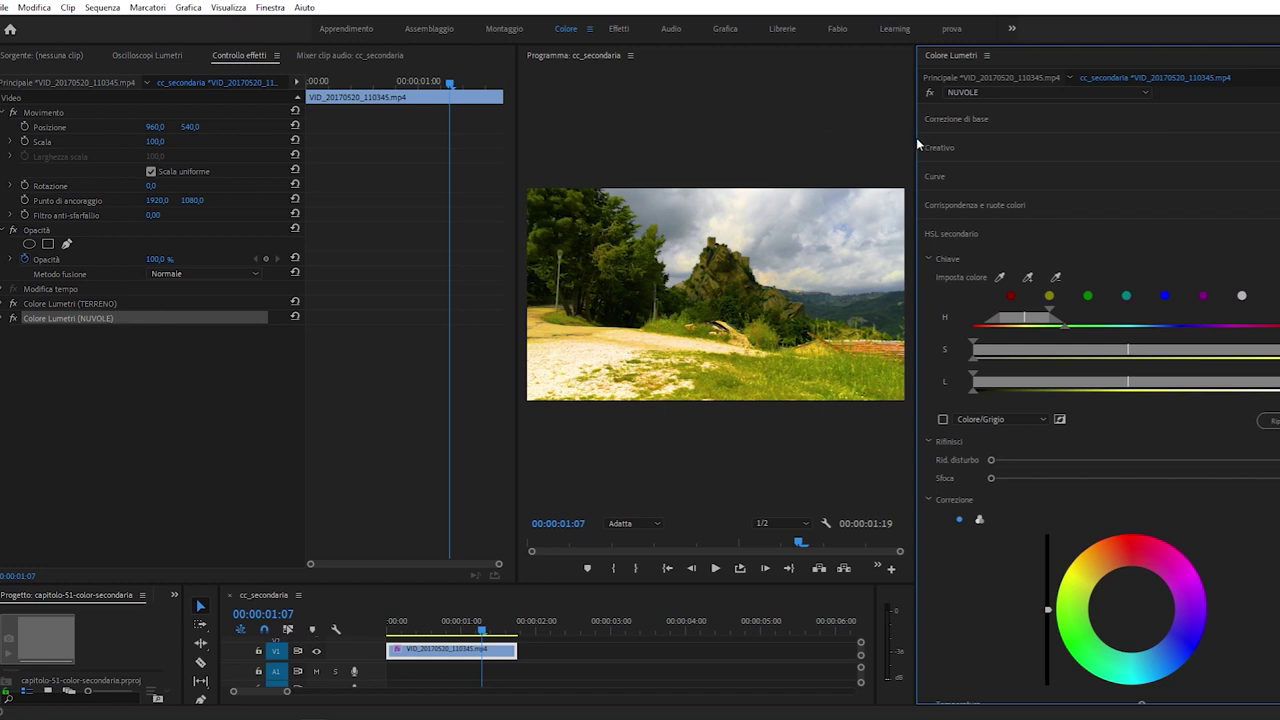
click(1024, 93)
click(1021, 104)
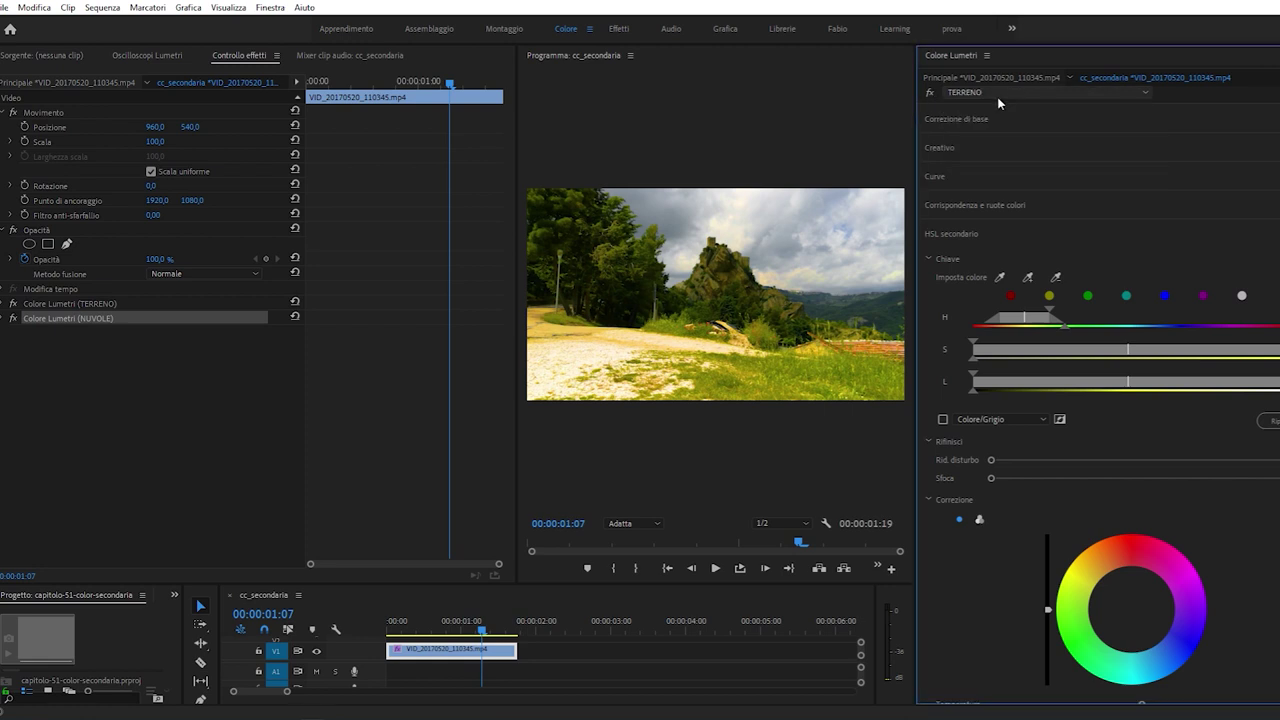
click(80, 304)
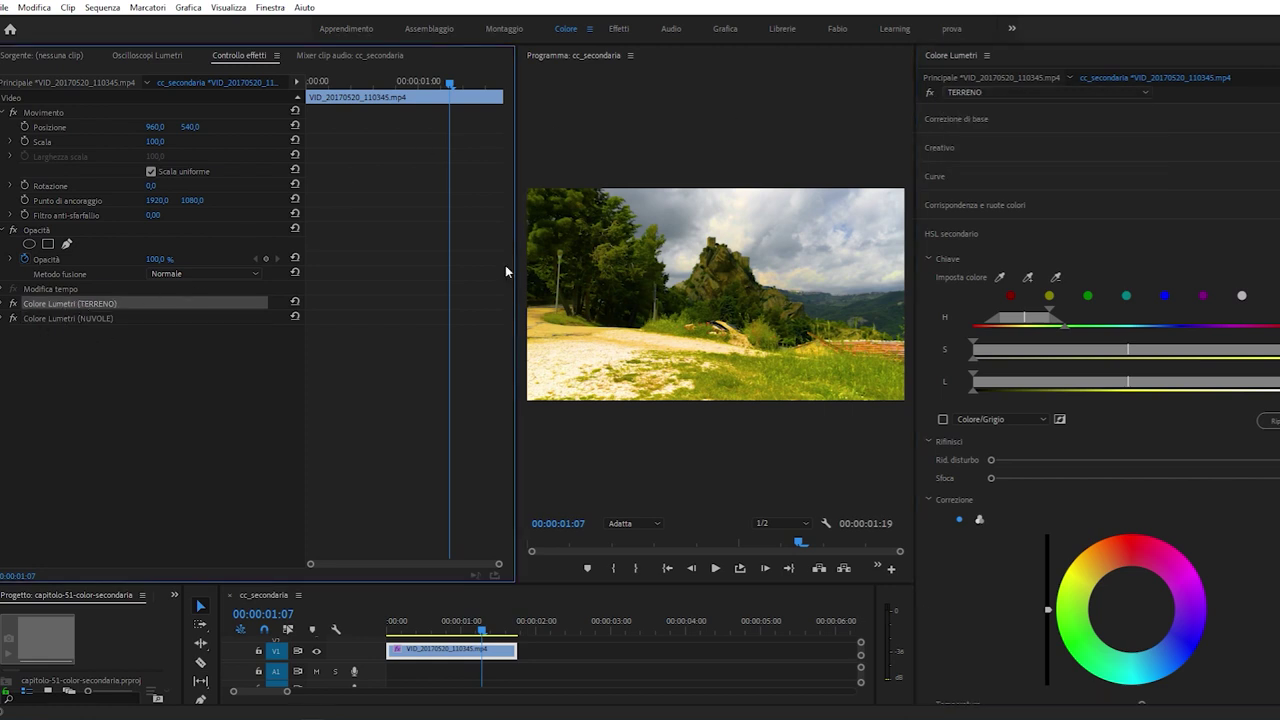
click(995, 92)
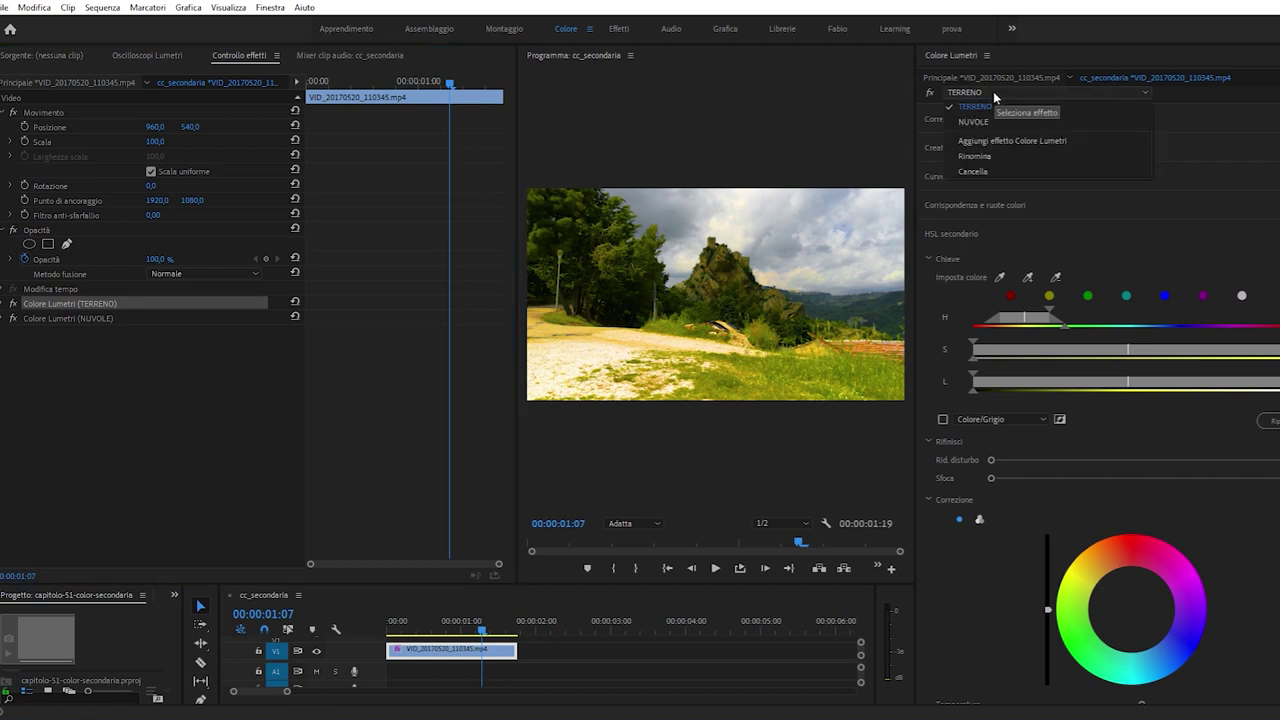
click(1006, 122)
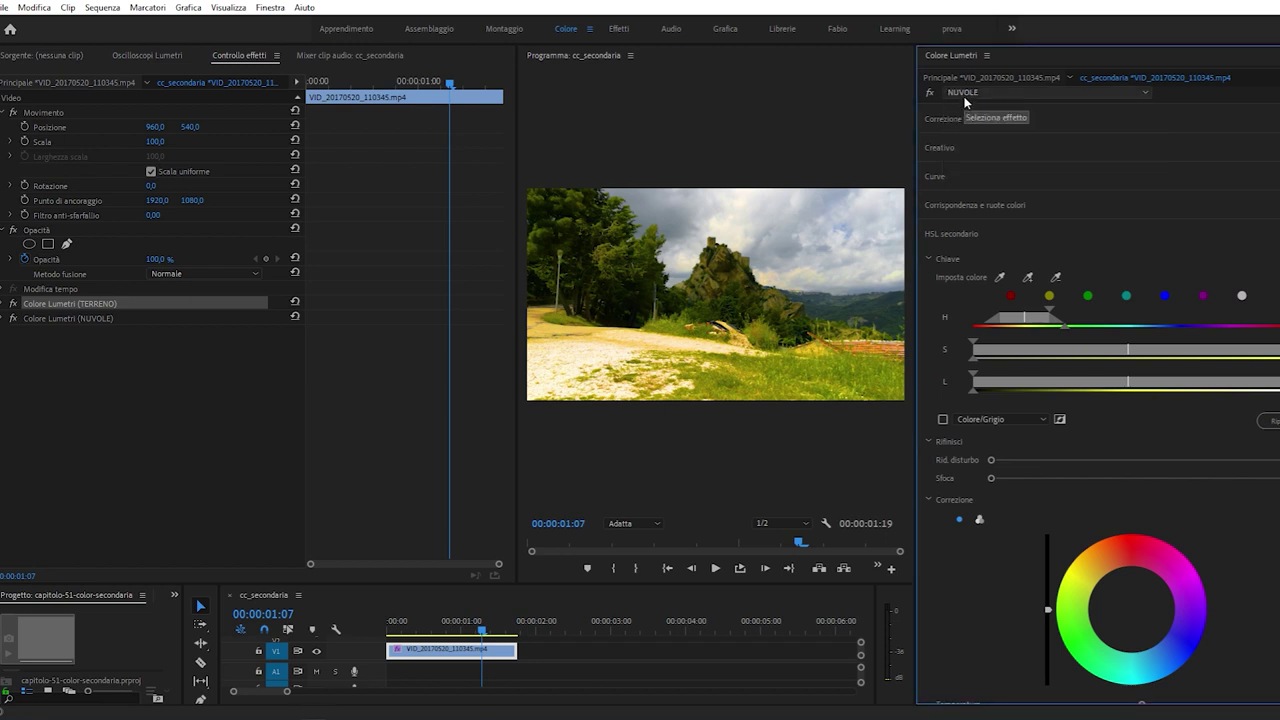
Select the NUVOLE effect and set its HSL key to the blue swatch
click(64, 318)
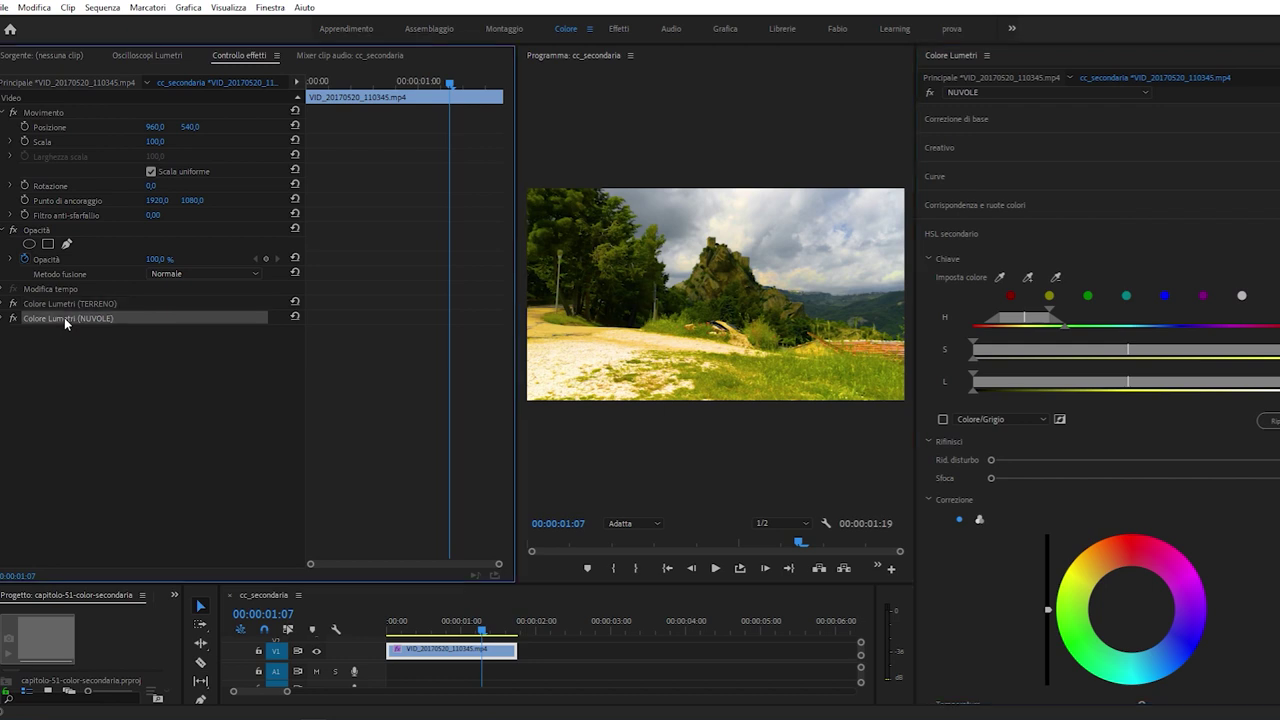
scroll(952, 339, down, 5)
scroll(994, 343, up, 2)
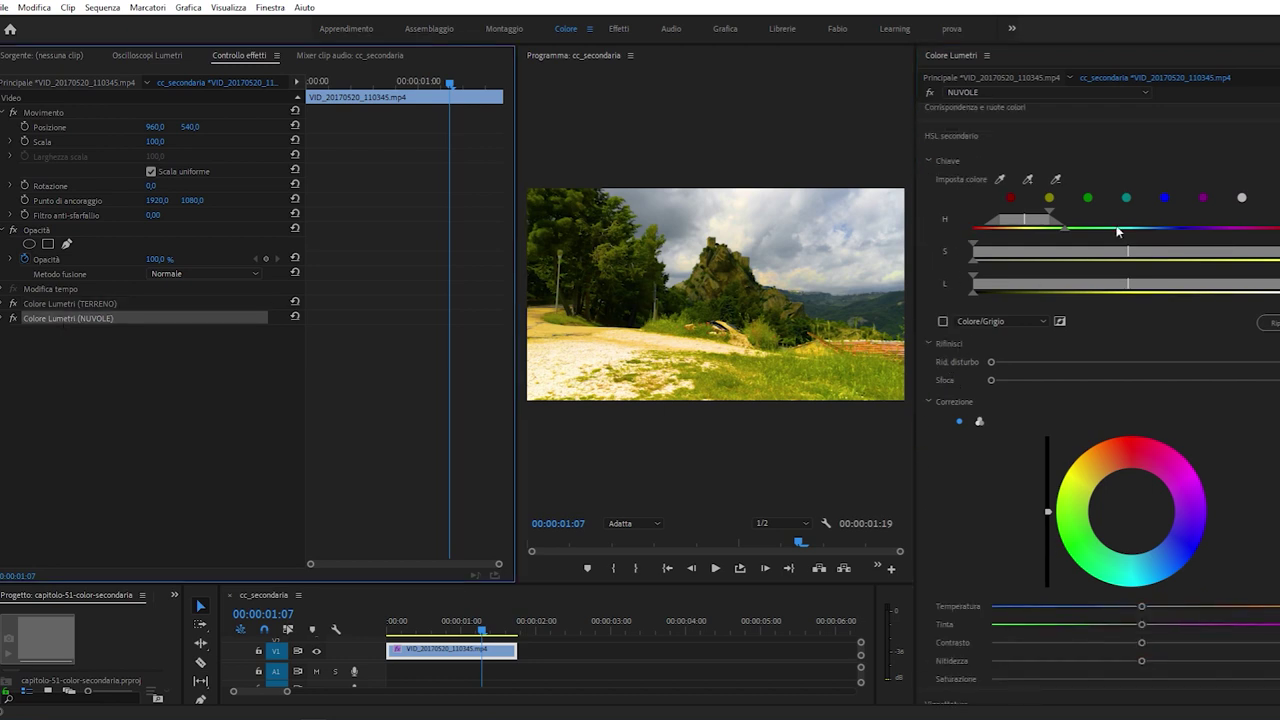
click(1165, 198)
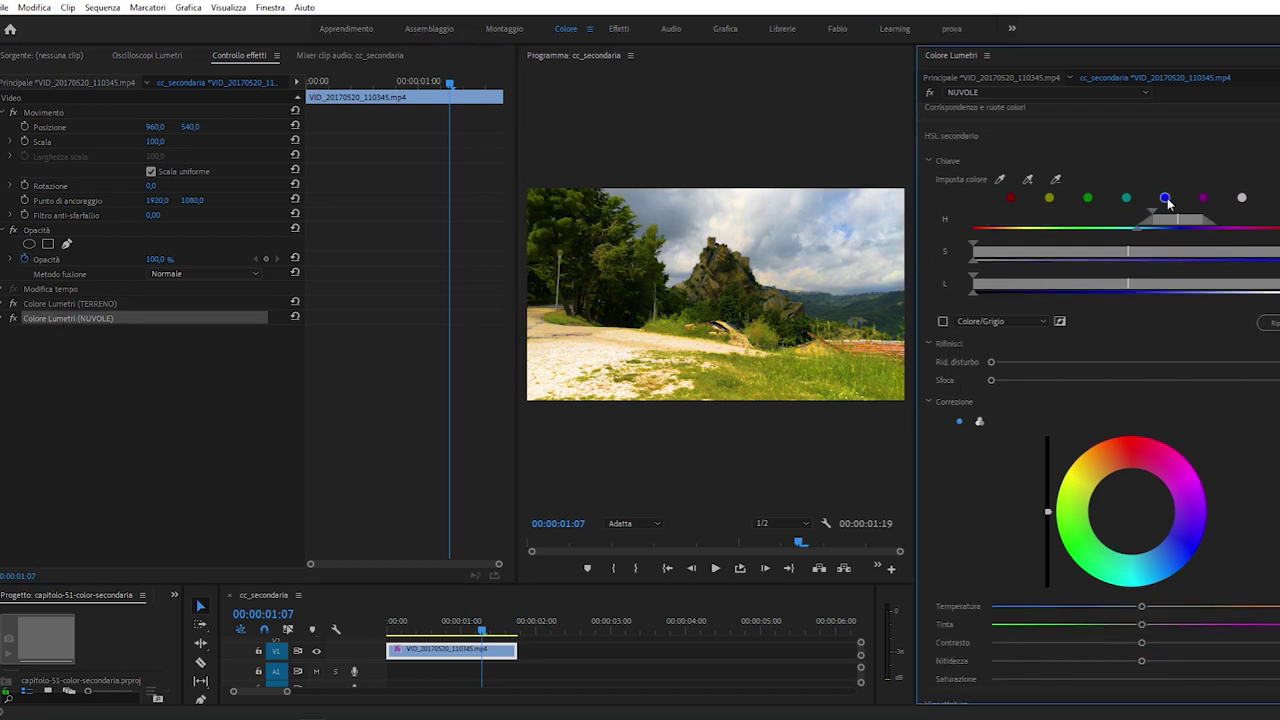
scroll(1078, 646, down, 1)
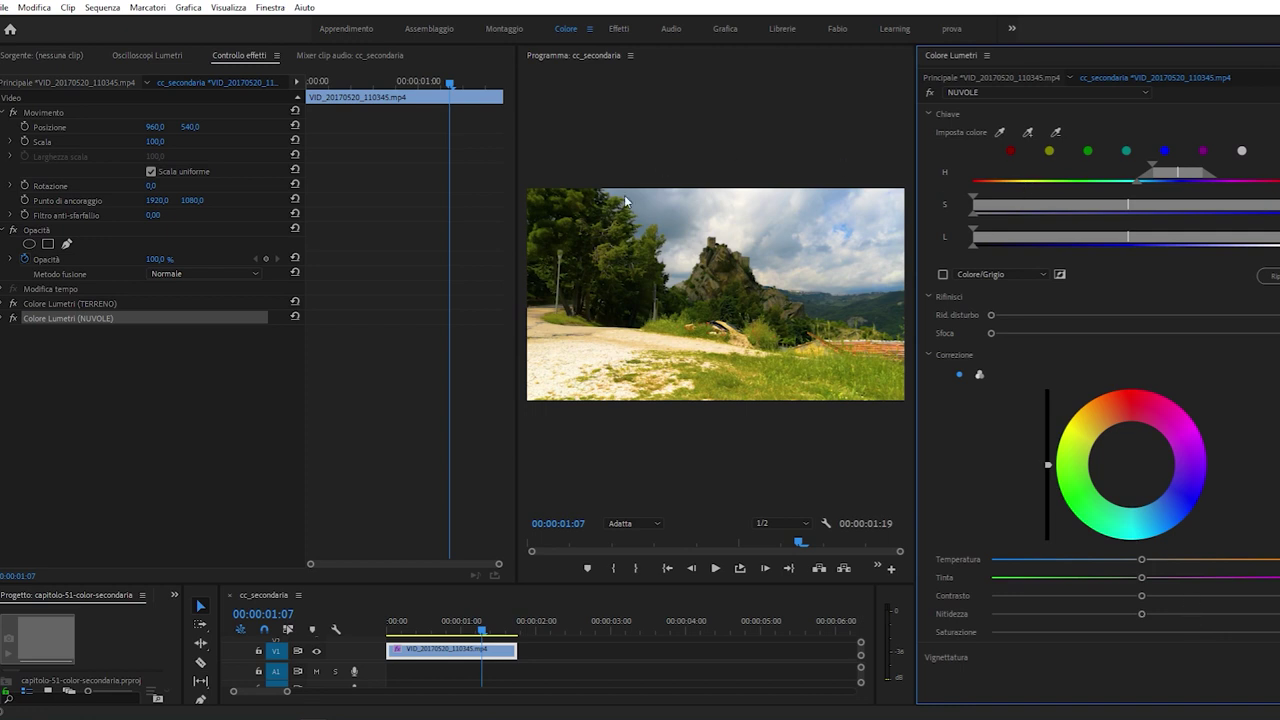
Toggle the NUVOLE effect off and on to compare the result
click(14, 309)
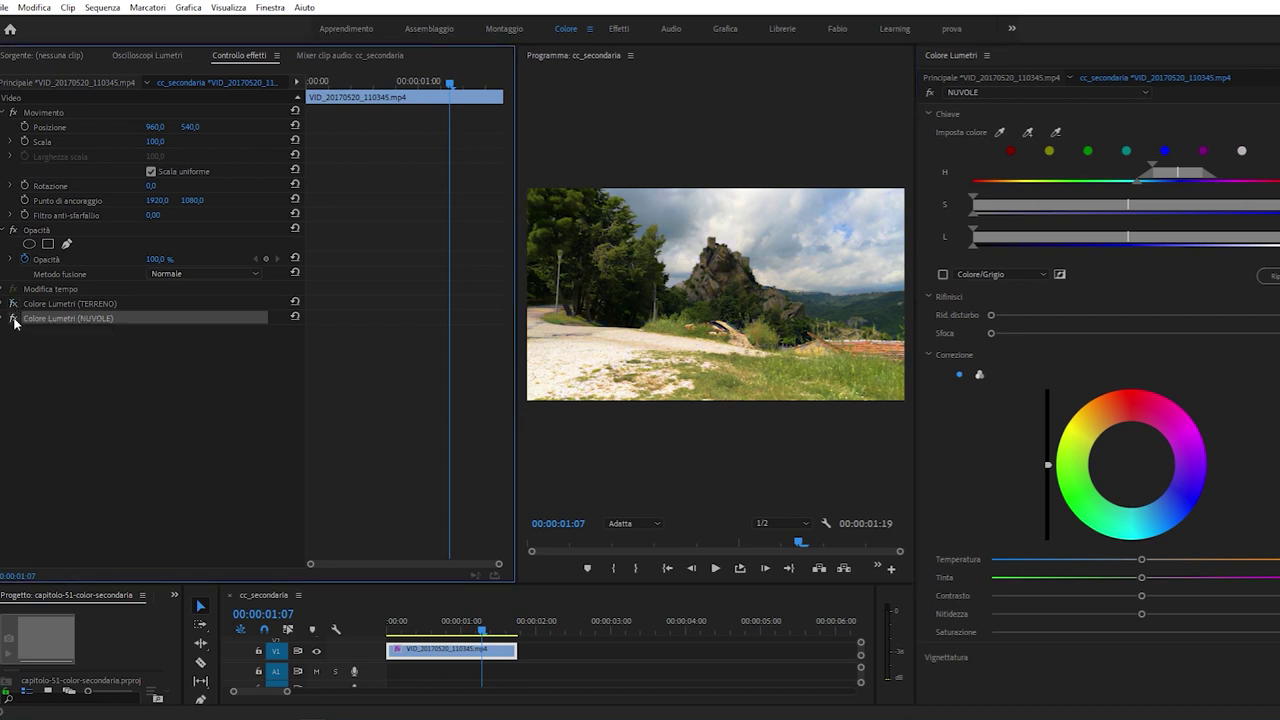
click(14, 318)
scroll(1010, 255, up, 2)
scroll(1000, 240, up, 1)
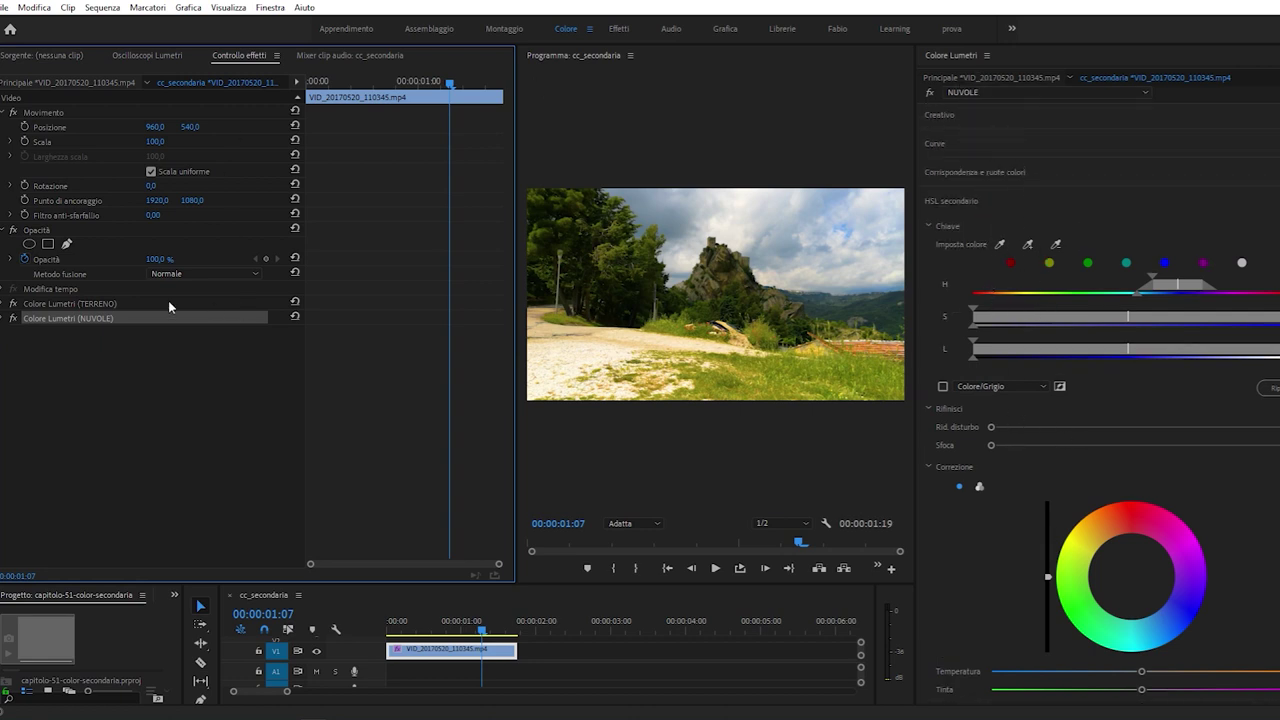
Delete the TERRENO and NUVOLE Lumetri effects, enlarge the Program monitor, and expand Curves
click(70, 306)
shift+click(70, 318)
key(Delete)
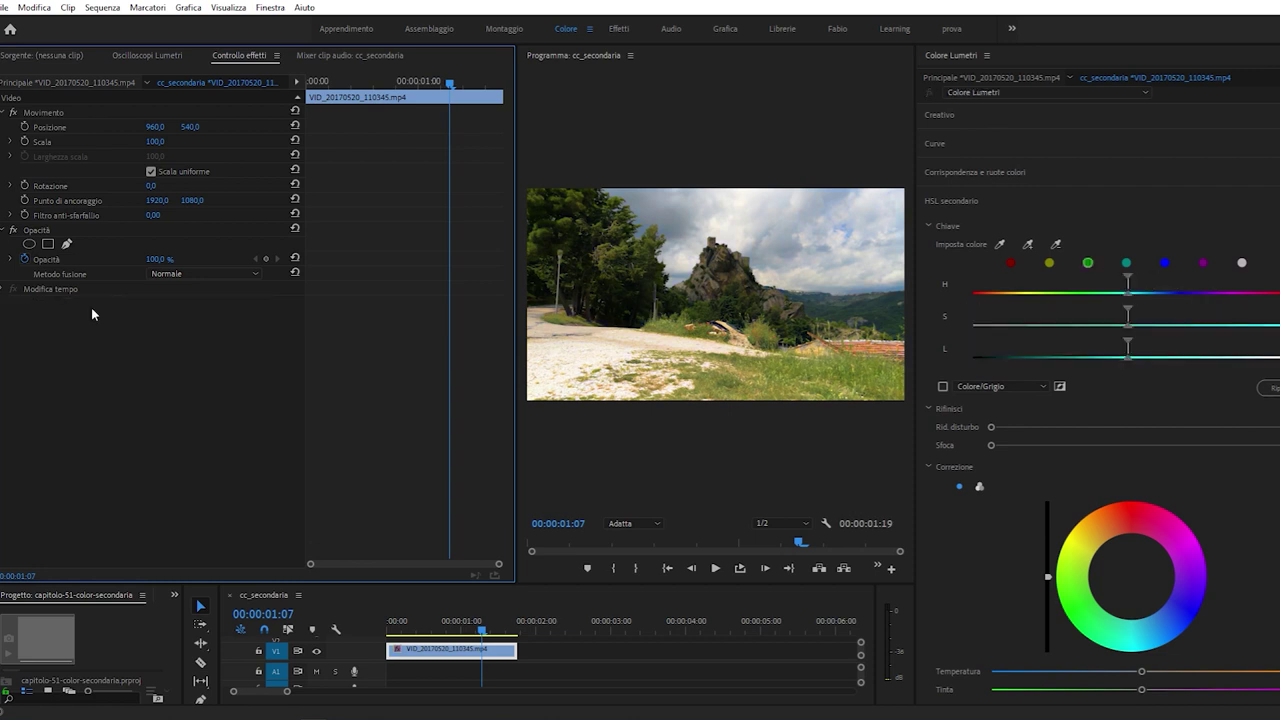
drag(517, 166, 237, 166)
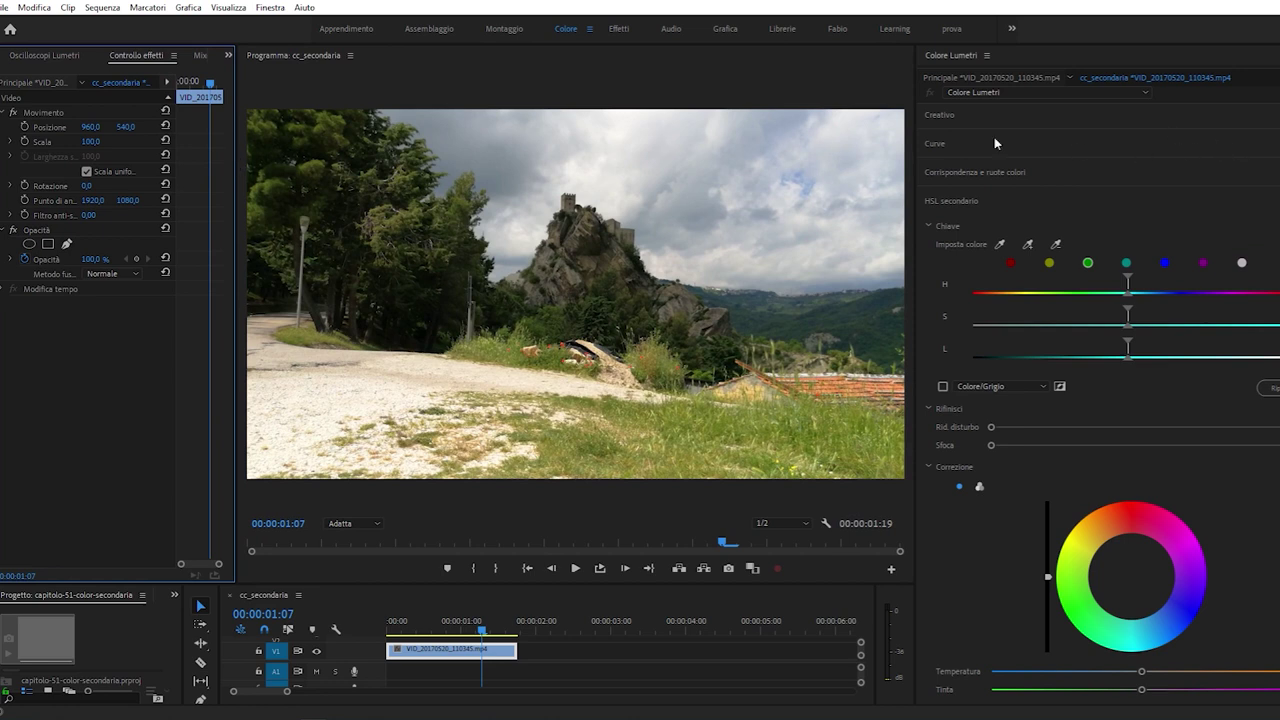
click(968, 144)
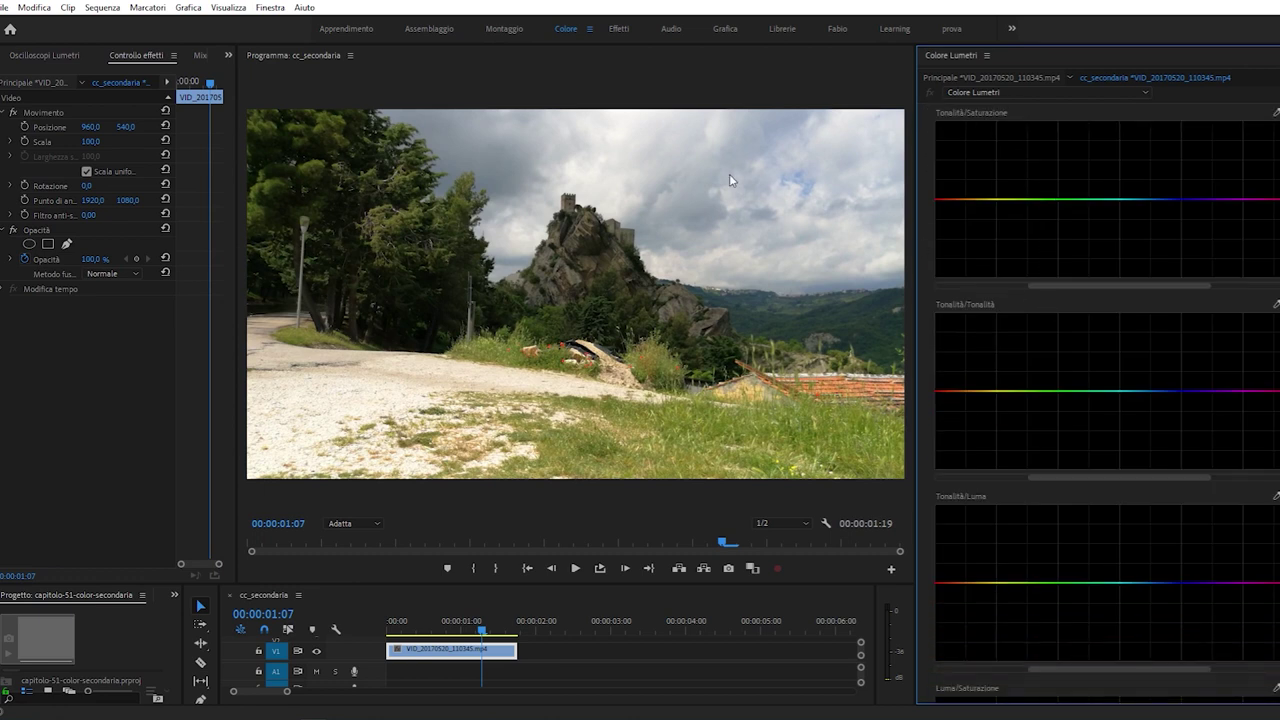